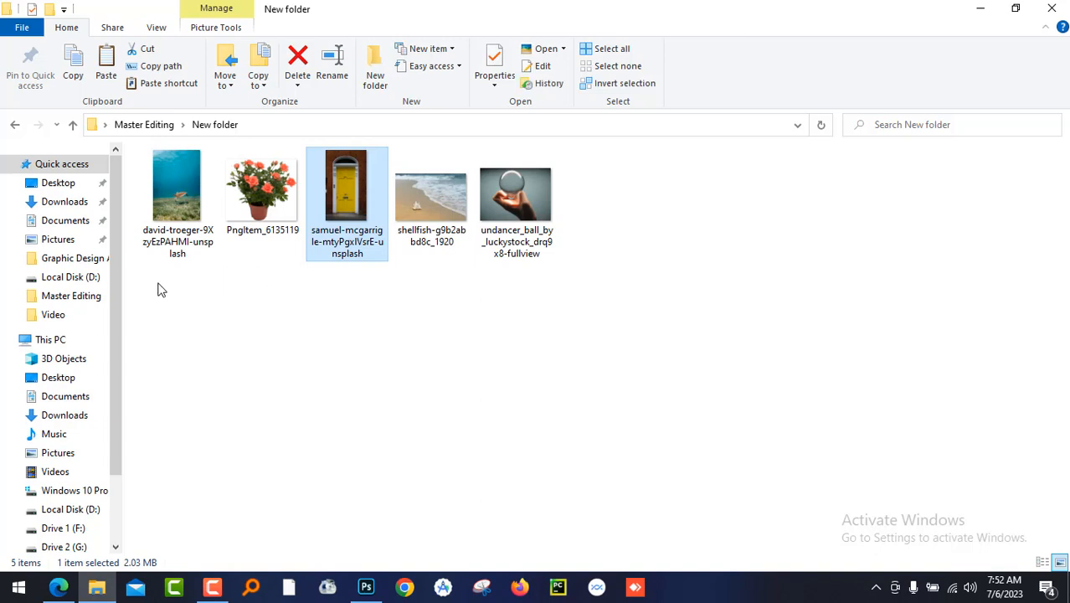
# Place the underwater turtle photo from the image folder into the Untitled-1 canvas and shift it up so the turtle sits mid-canvas
pyautogui.moveTo(162, 283); pyautogui.dragTo(599, 201)
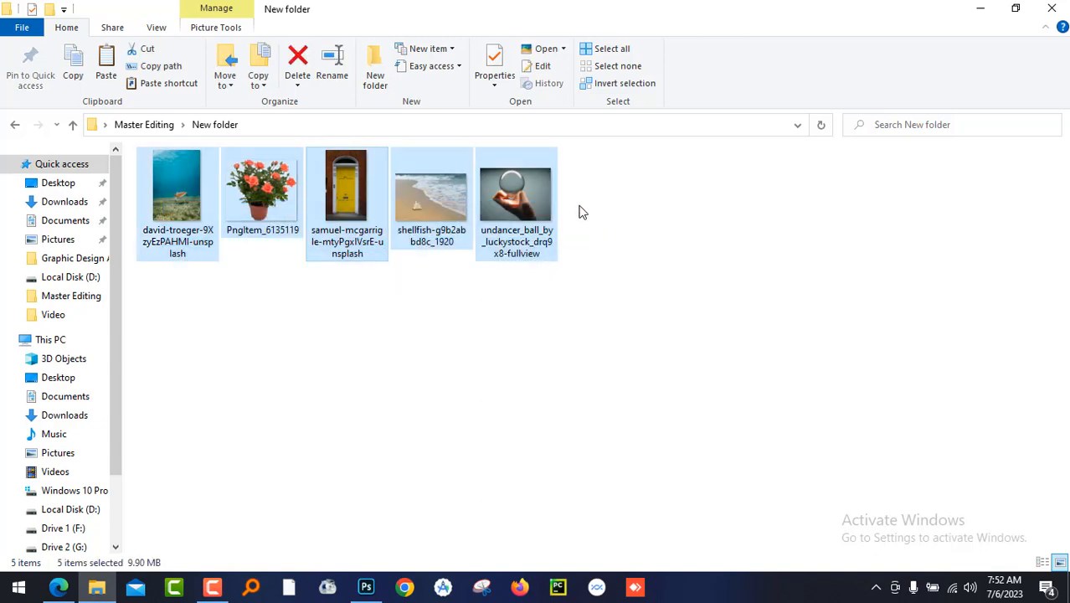
pyautogui.click(186, 215)
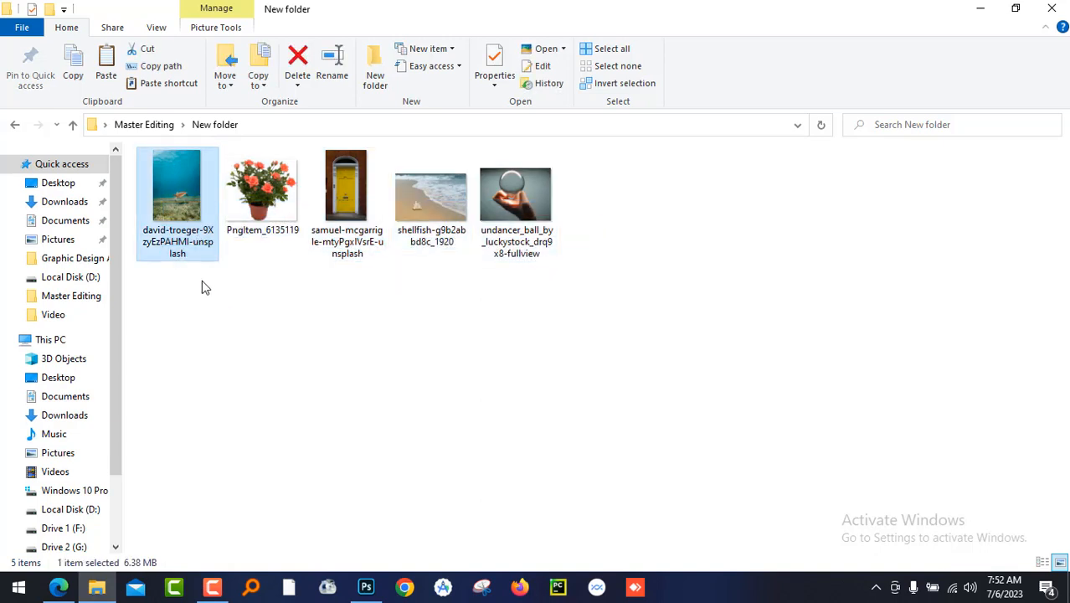
pyautogui.moveTo(184, 210); pyautogui.dragTo(381, 406)
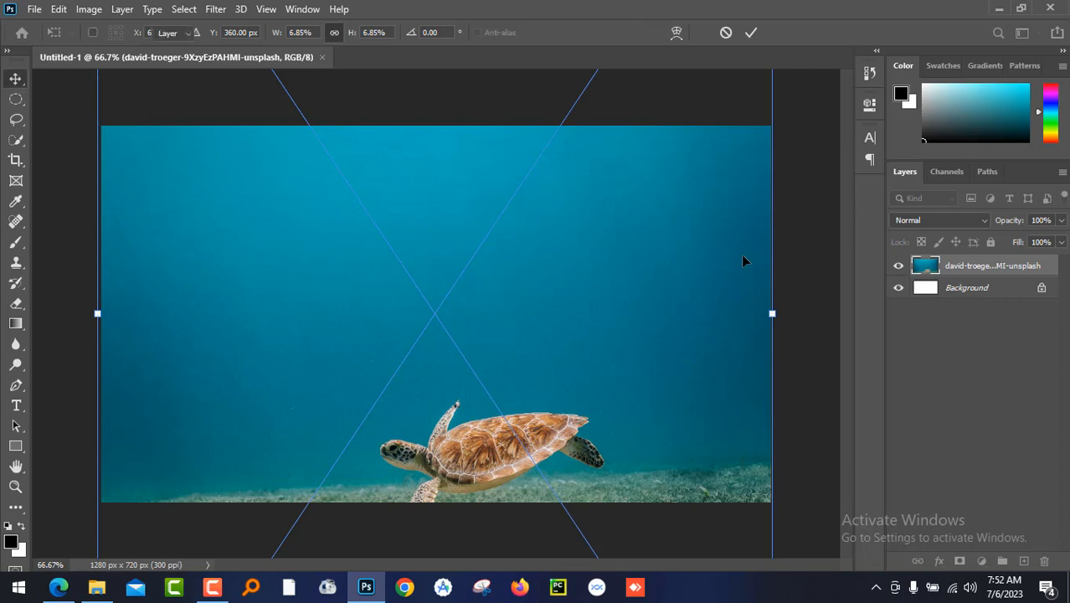
pyautogui.press('Return')
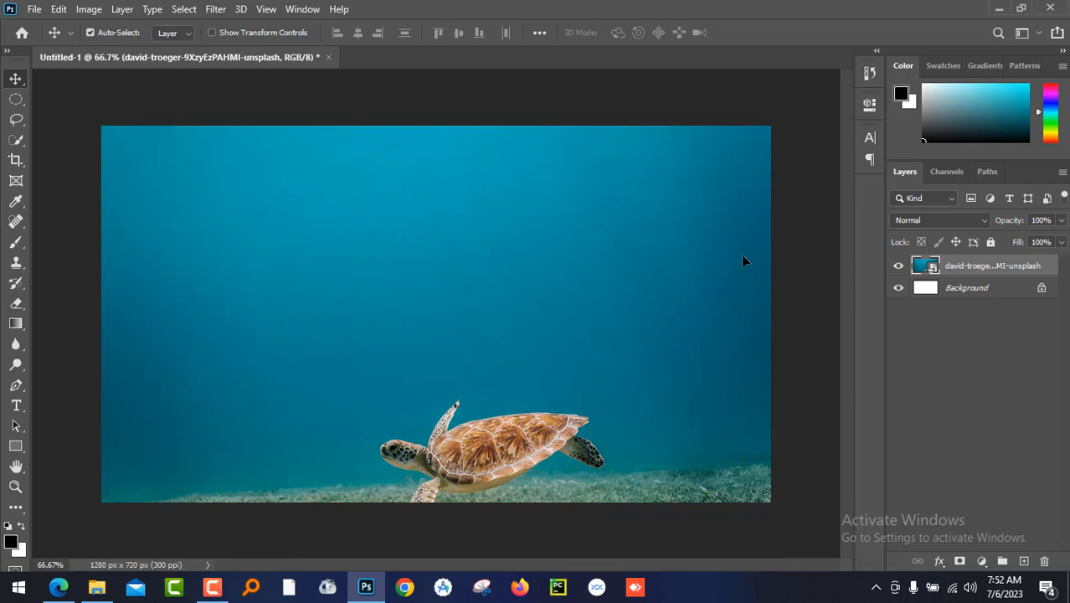
pyautogui.moveTo(486, 459); pyautogui.dragTo(481, 341)
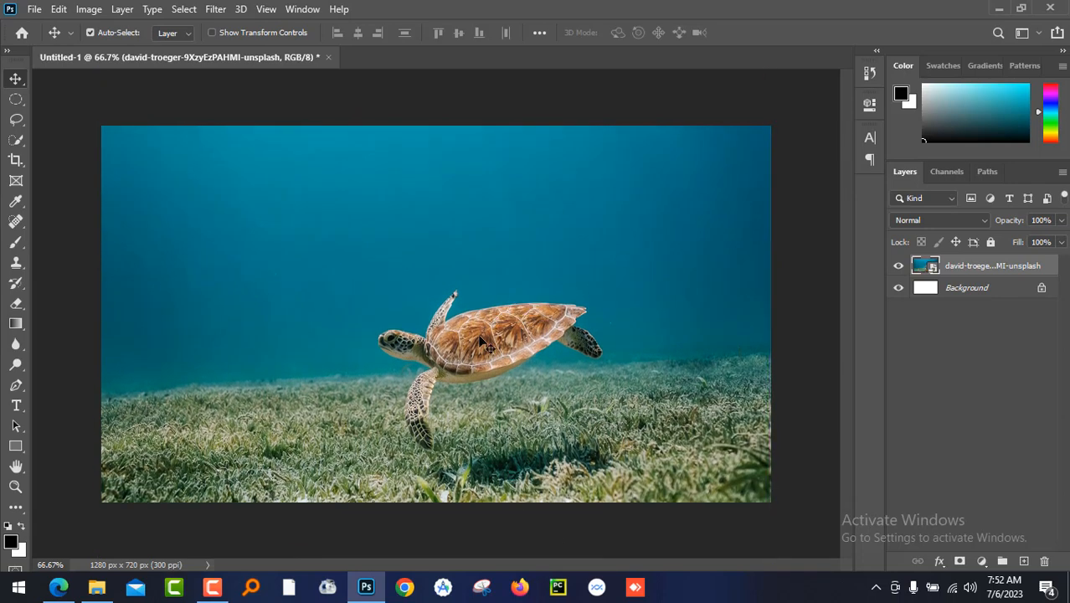
# From the image folder in File Explorer, open the undancer_ball_by_luckystock_drq9x8-fullview image in Photoshop as its own document
pyautogui.click(96, 586)
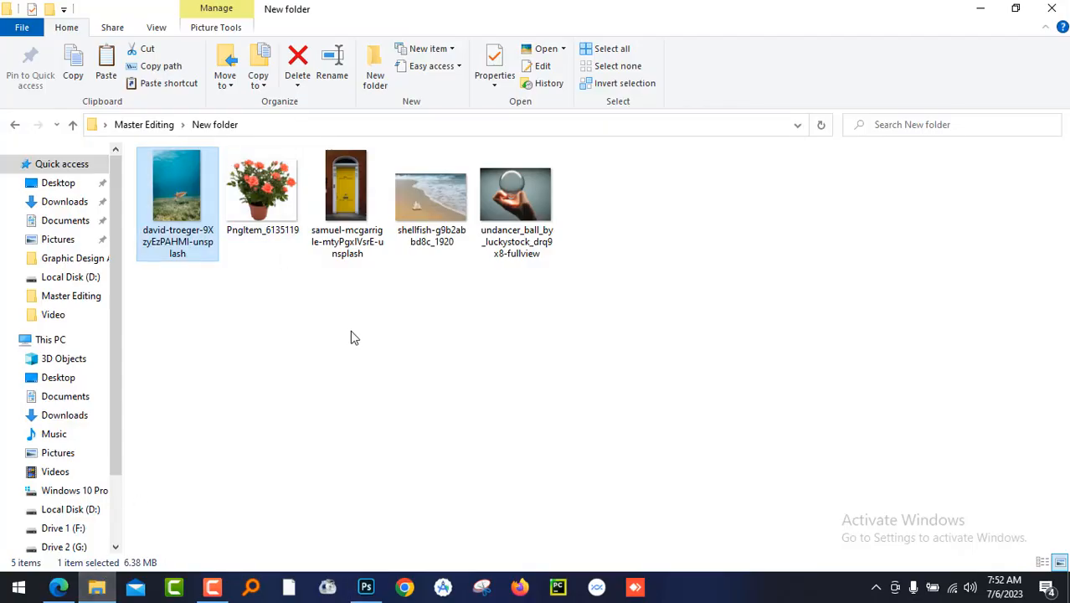
pyautogui.click(541, 201)
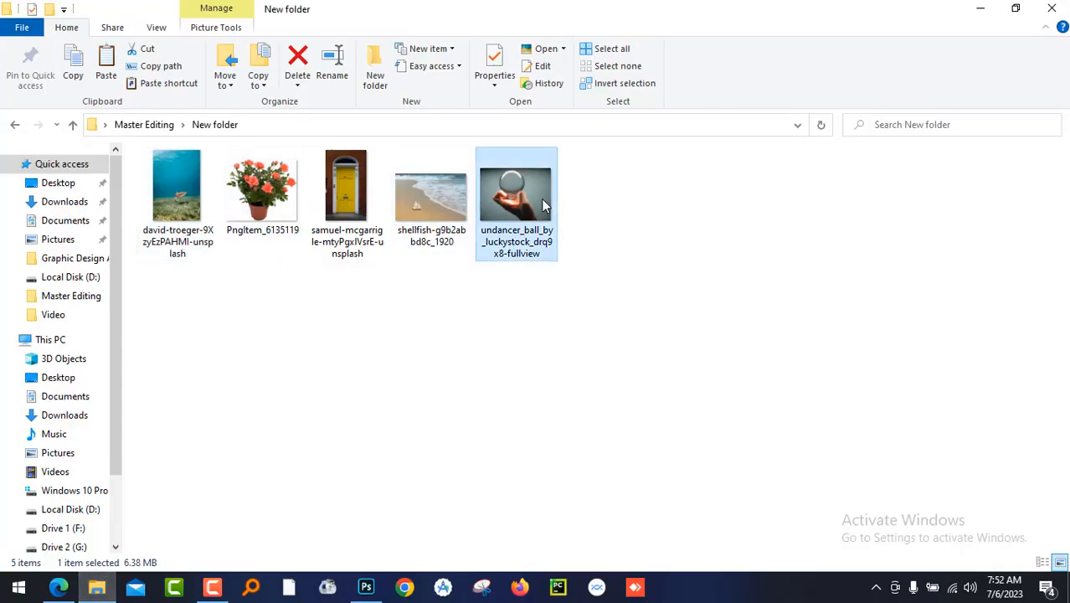
pyautogui.rightClick(519, 211)
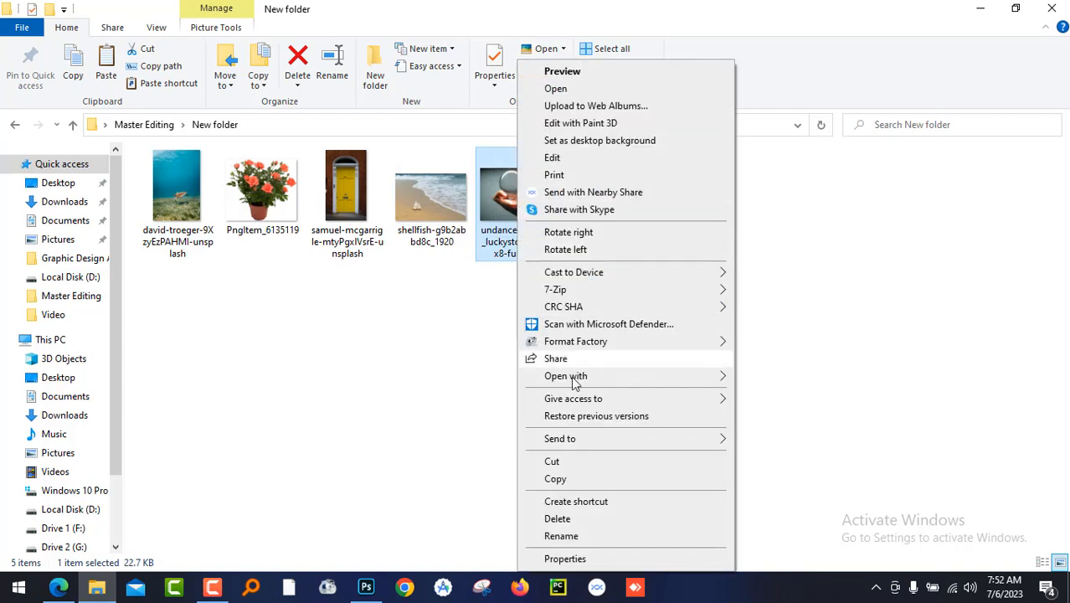
pyautogui.moveTo(598, 373)
pyautogui.click(745, 378)
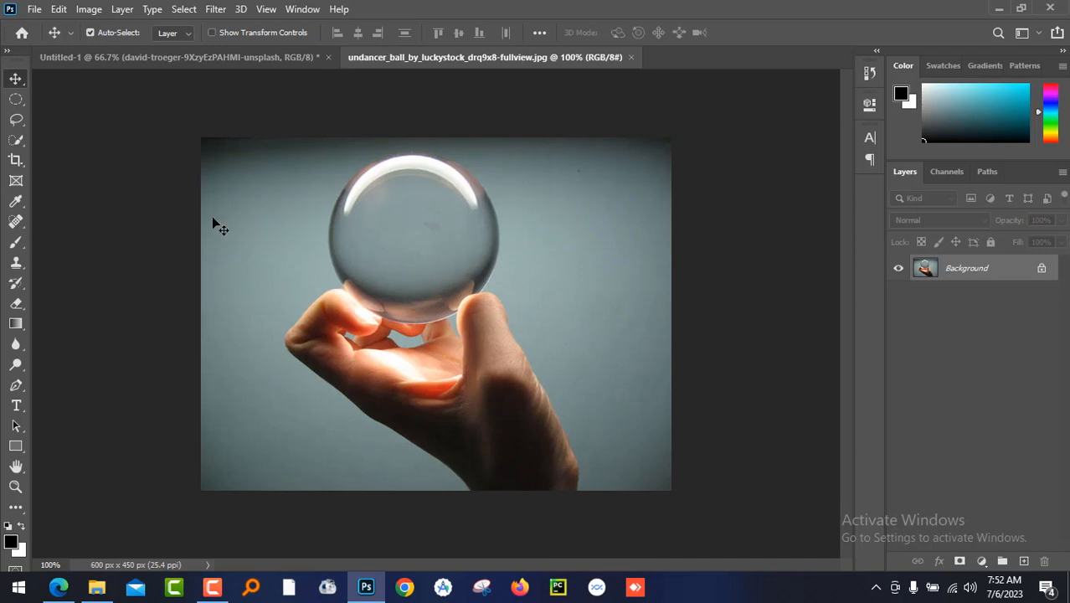
# Select the glass ball with a circular Elliptical Marquee and nudge the selection down to fit within the ball's outline
pyautogui.click(16, 99)
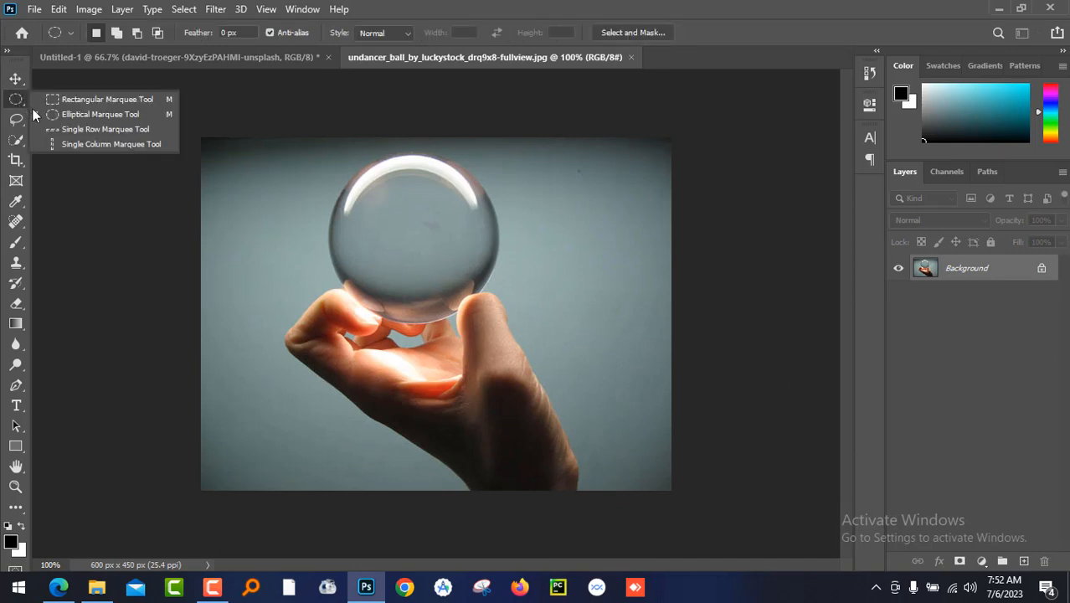
pyautogui.click(35, 114)
pyautogui.moveTo(414, 224); pyautogui.dragTo(490, 323)
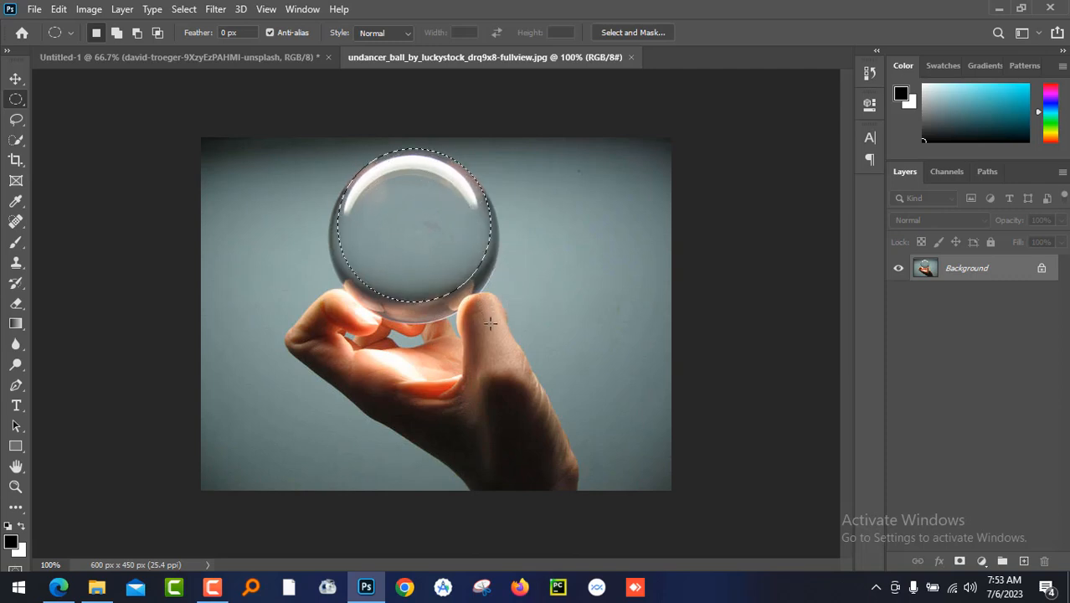
pyautogui.press('Down')
pyautogui.press('Down')
pyautogui.press('Down')
pyautogui.press('Down')
pyautogui.press('Down')
pyautogui.press('Down')
pyautogui.press('Down')
pyautogui.press('Down')
pyautogui.press('Down')
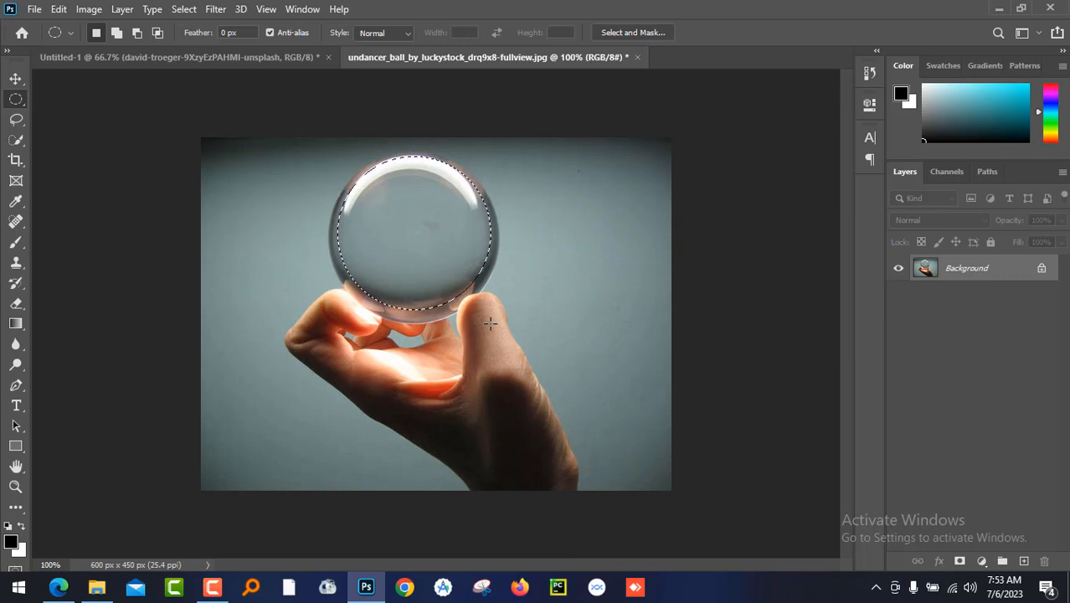
# Copy the selected ball into the Untitled-1 document and position it over the turtle's shell
pyautogui.click(15, 78)
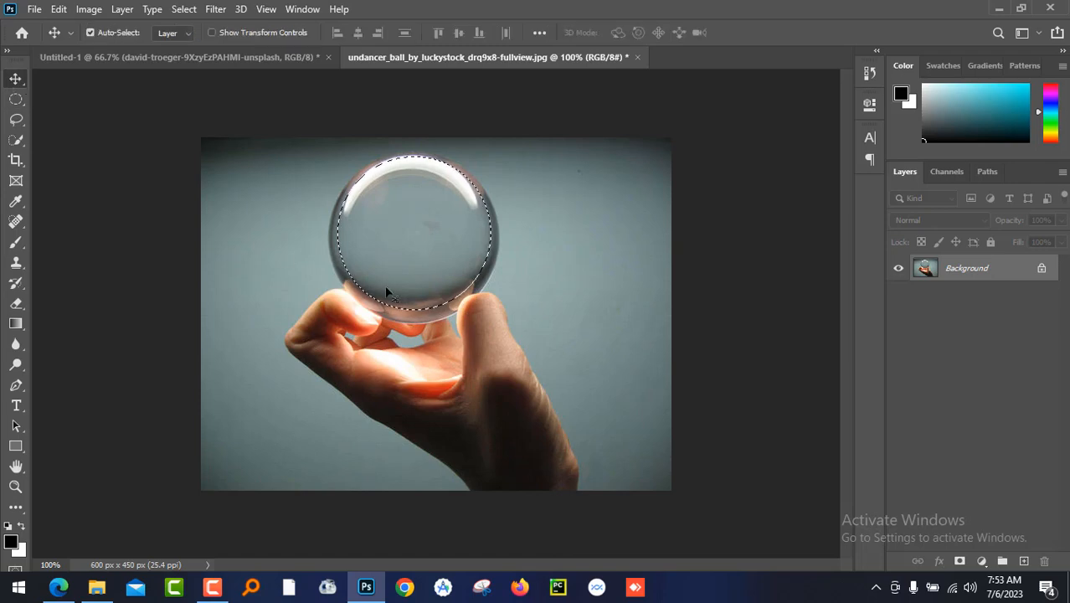
pyautogui.moveTo(424, 251); pyautogui.dragTo(280, 148)
pyautogui.moveTo(453, 293); pyautogui.dragTo(453, 293)
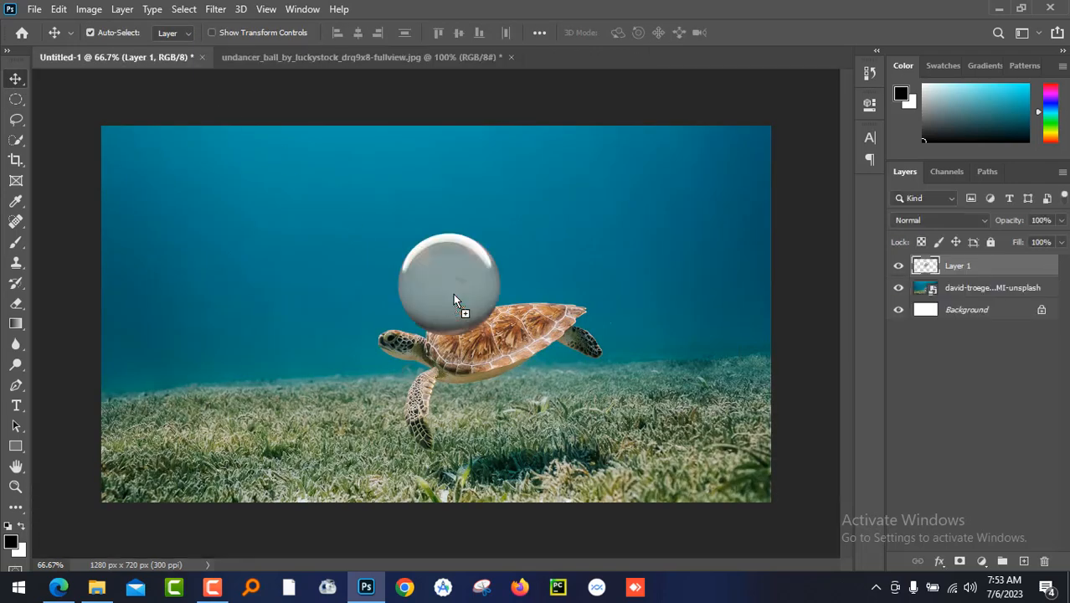
pyautogui.hotkey('ctrl', '+')
pyautogui.hotkey('ctrl', '+')
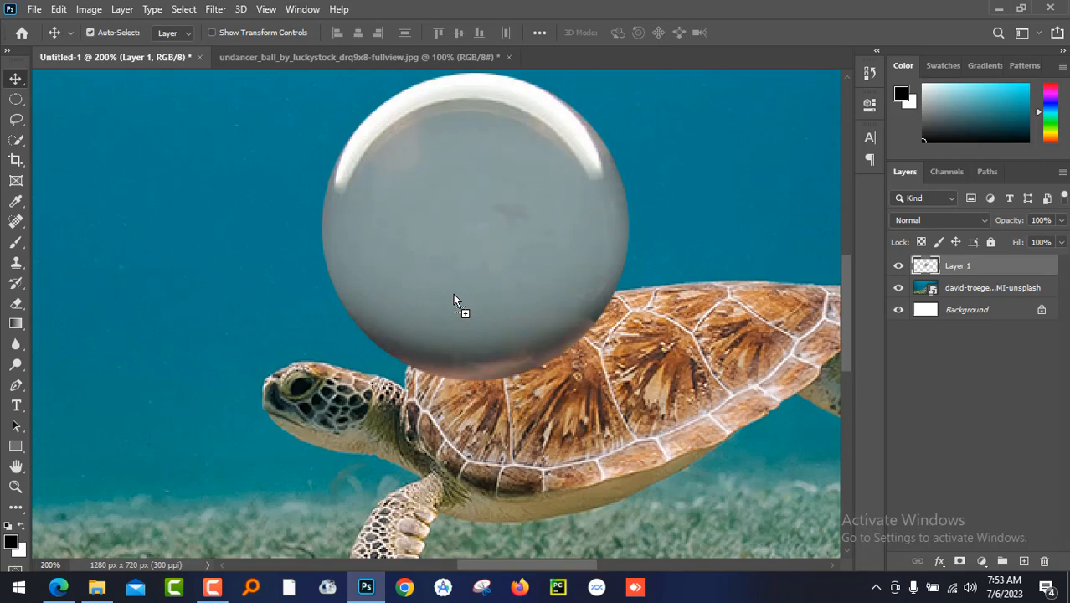
pyautogui.moveTo(610, 408); pyautogui.dragTo(402, 311)
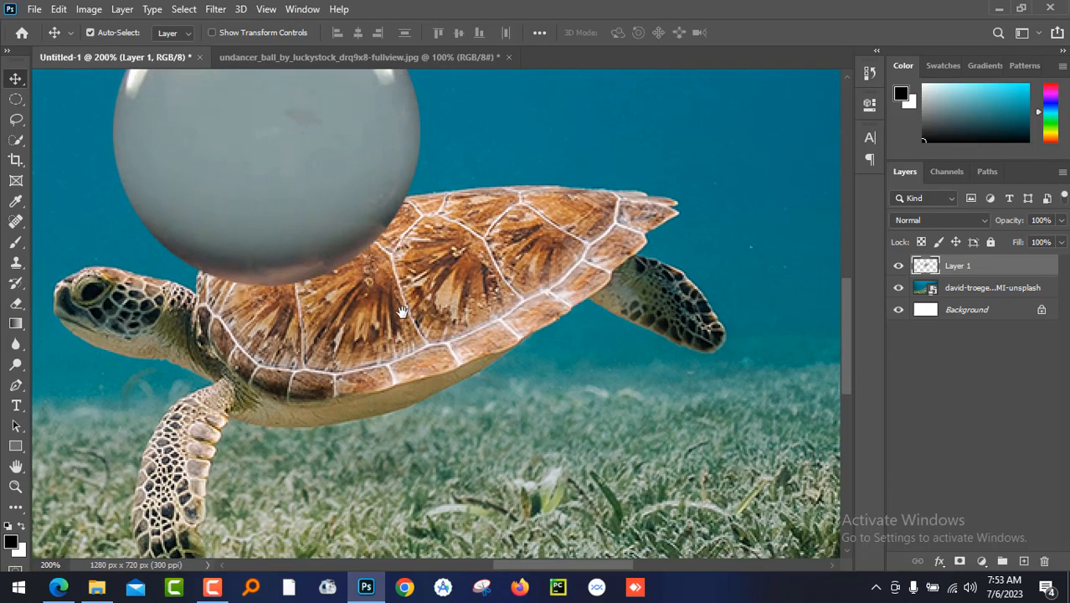
pyautogui.hotkey('ctrl', '-')
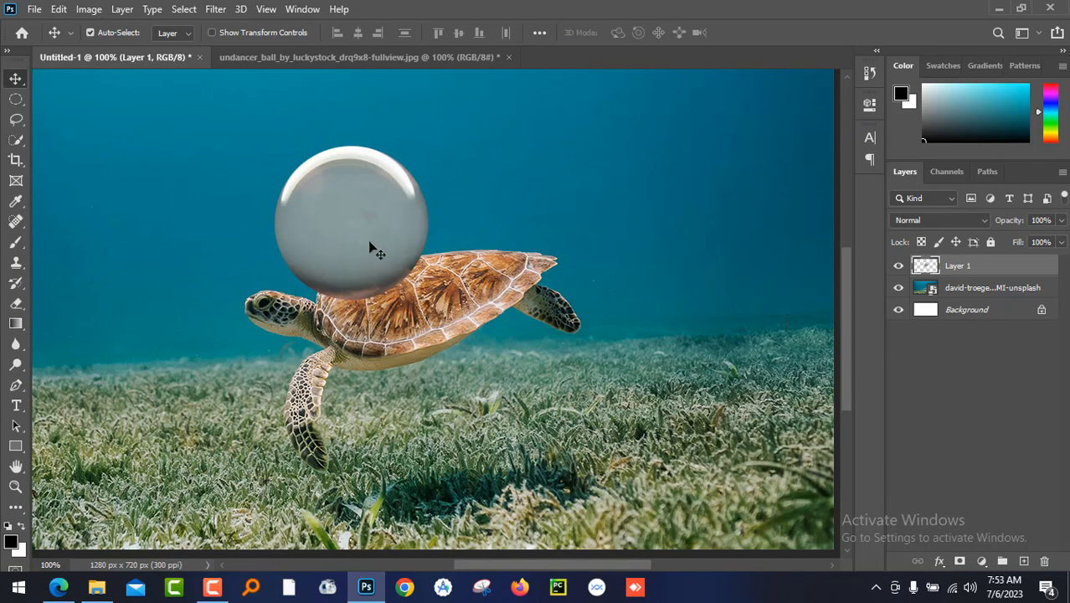
pyautogui.moveTo(369, 247); pyautogui.dragTo(440, 278)
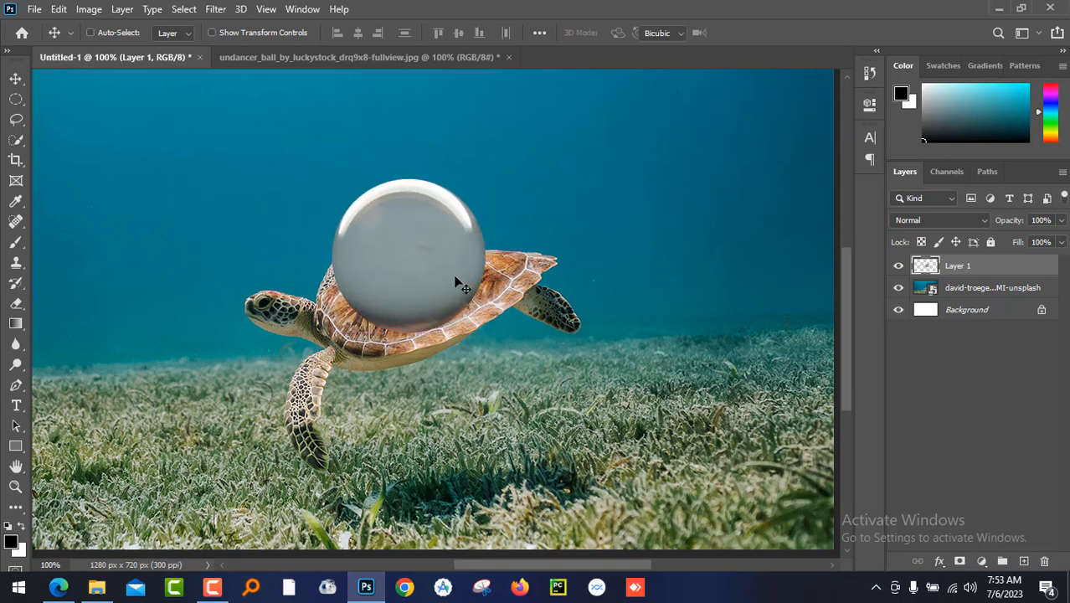
# Scale the ball up to about 170% and reposition it so it covers most of the turtle's shell
pyautogui.hotkey('ctrl', 't')
pyautogui.moveTo(485, 178); pyautogui.dragTo(526, 148)
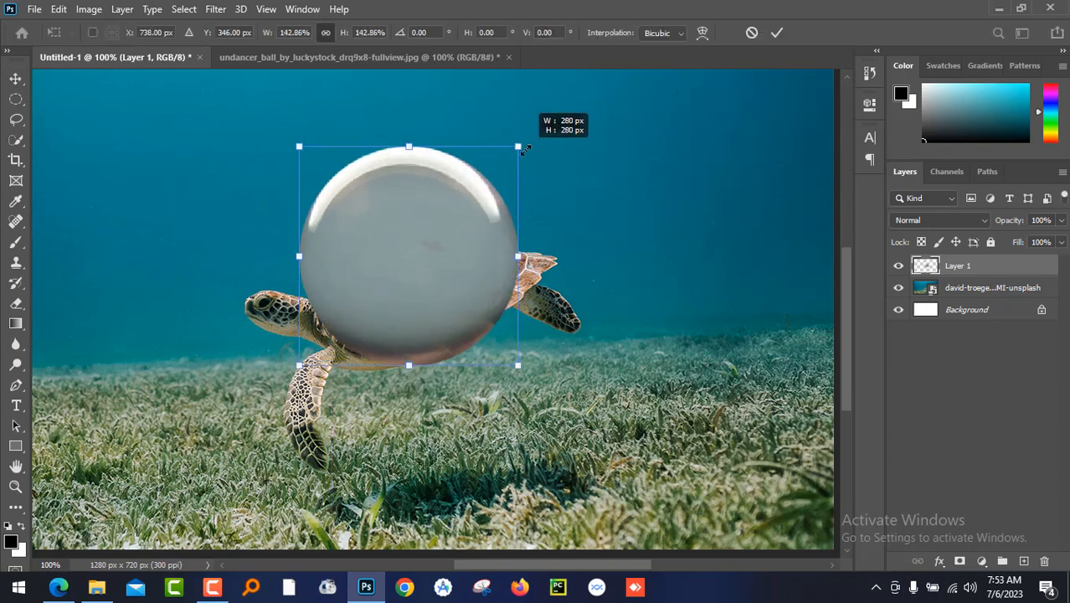
pyautogui.moveTo(457, 253)
pyautogui.mouseDown()
pyautogui.moveTo(469, 211)
pyautogui.moveTo(468, 239)
pyautogui.mouseUp()
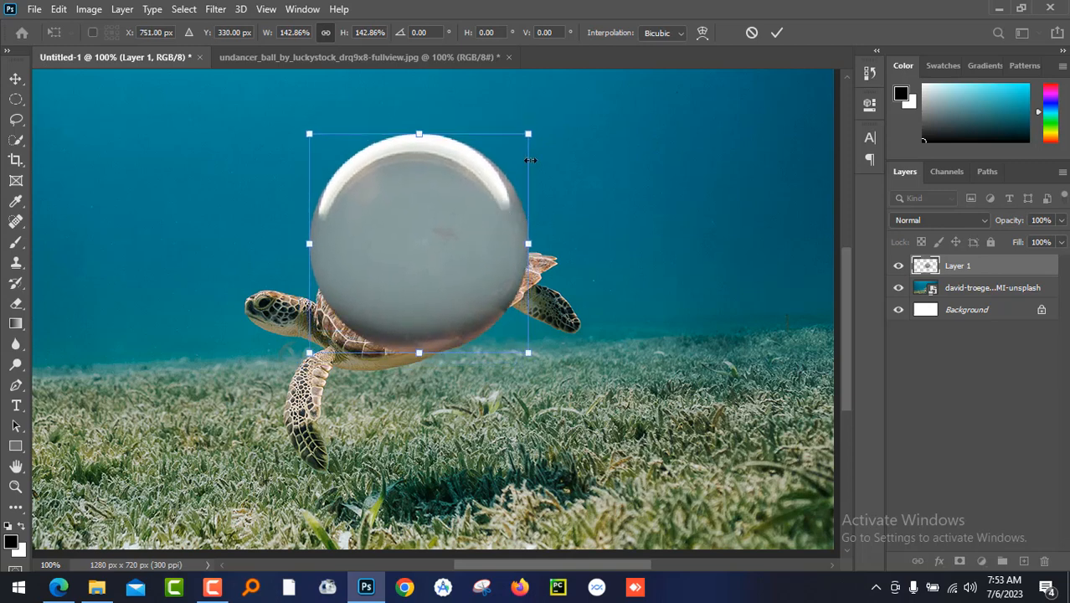
pyautogui.moveTo(530, 134); pyautogui.dragTo(549, 118)
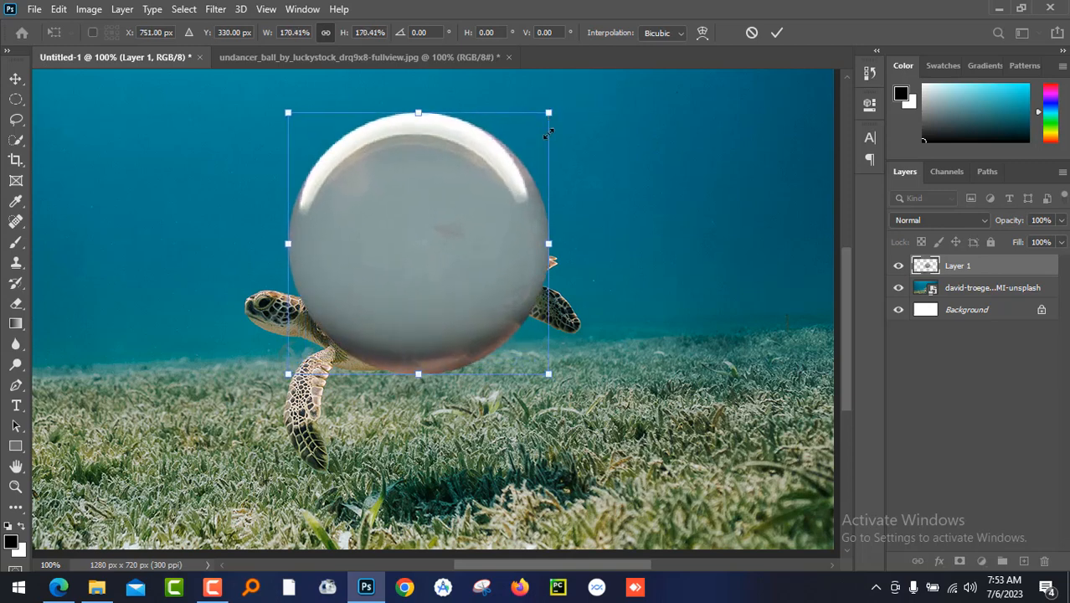
pyautogui.moveTo(514, 214)
pyautogui.mouseDown()
pyautogui.moveTo(547, 208)
pyautogui.moveTo(526, 216)
pyautogui.mouseUp()
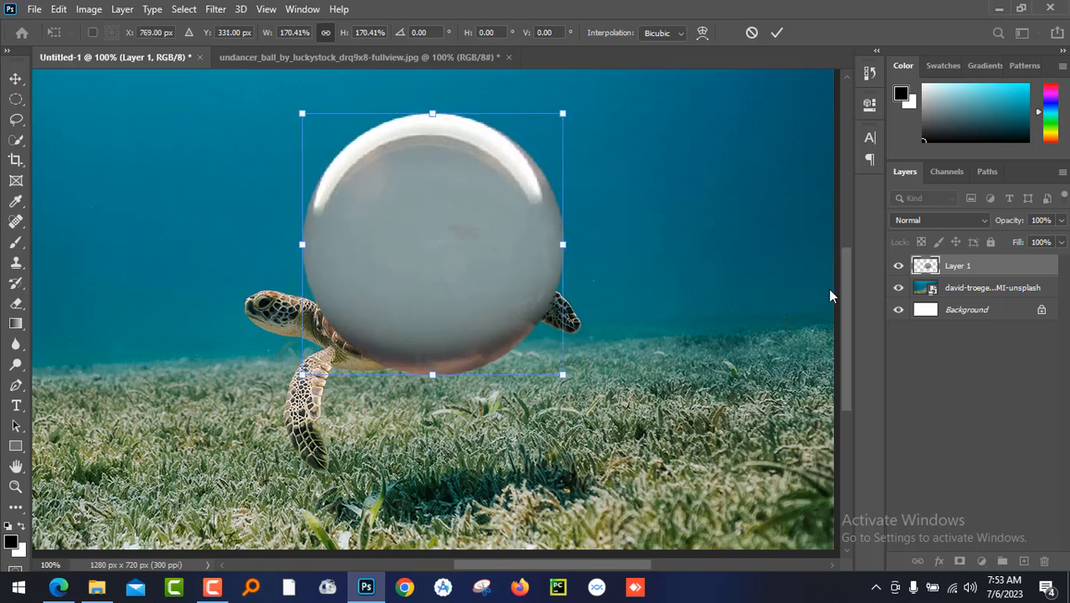
pyautogui.press('Return')
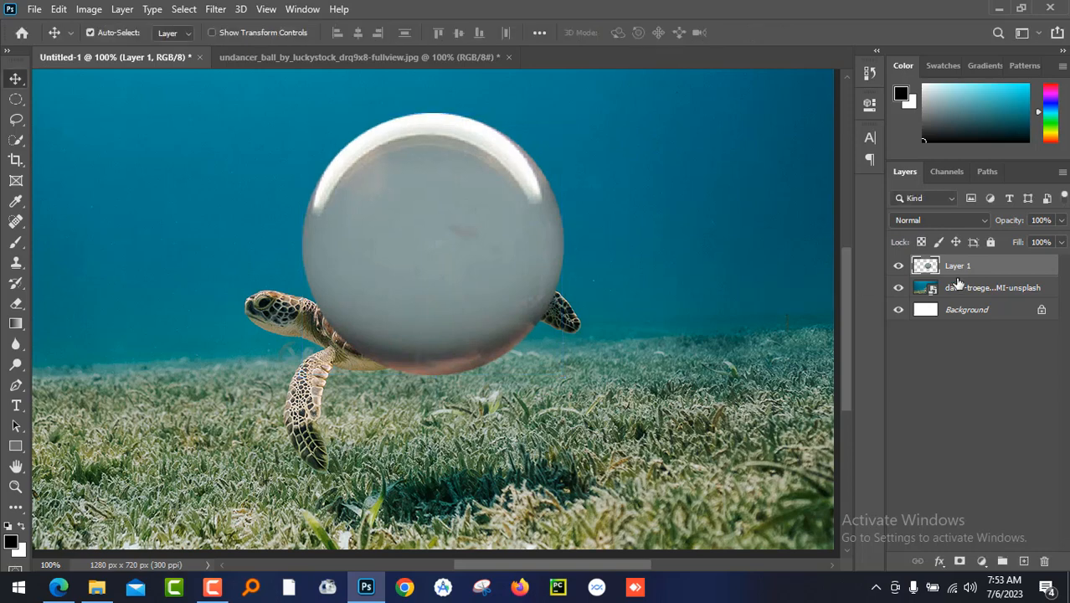
# Set the ball layer's blend mode to Overlay
pyautogui.click(899, 266)
pyautogui.click(899, 266)
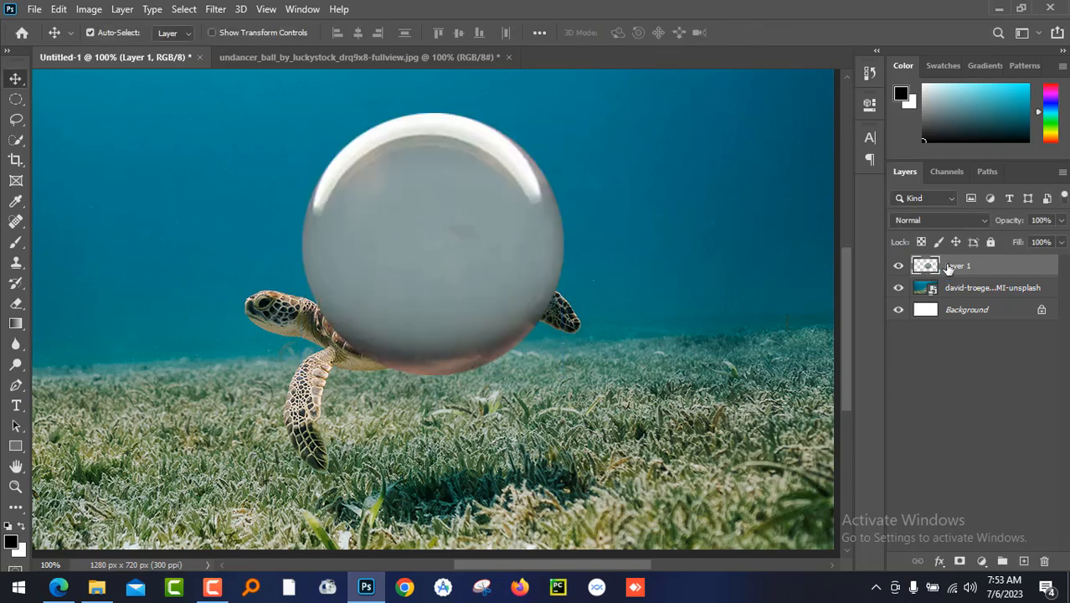
pyautogui.click(959, 218)
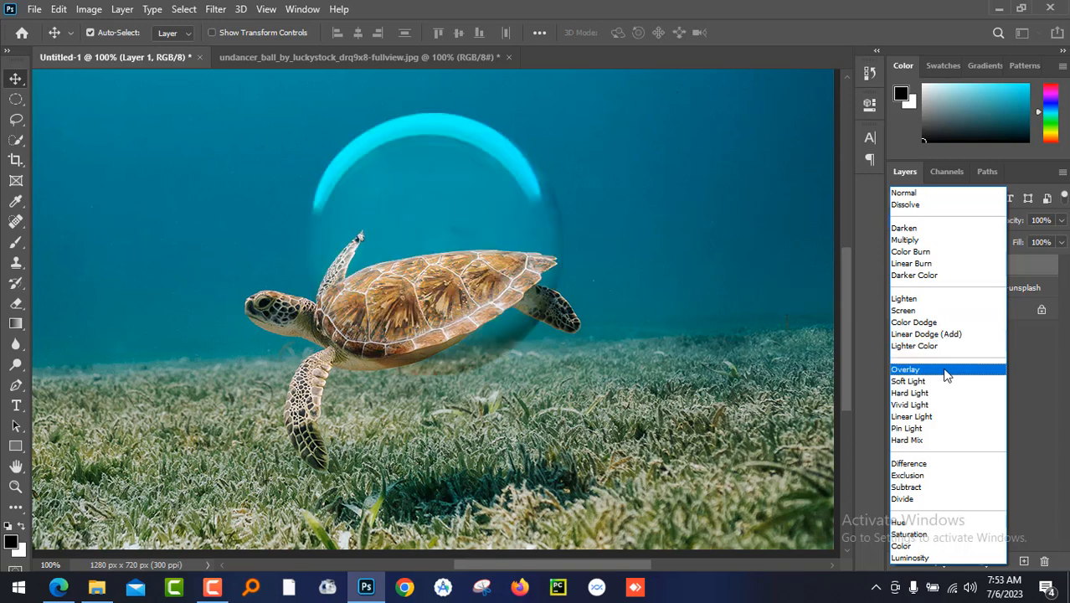
pyautogui.click(946, 374)
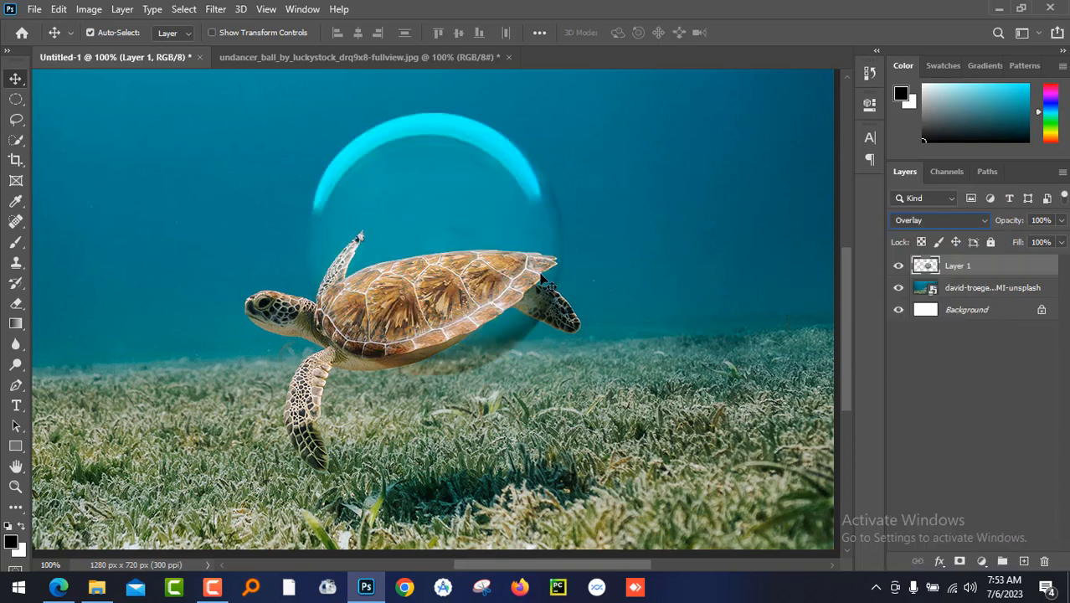
# Scale the blended ball down to about 93% around its centre
pyautogui.hotkey('ctrl', 't')
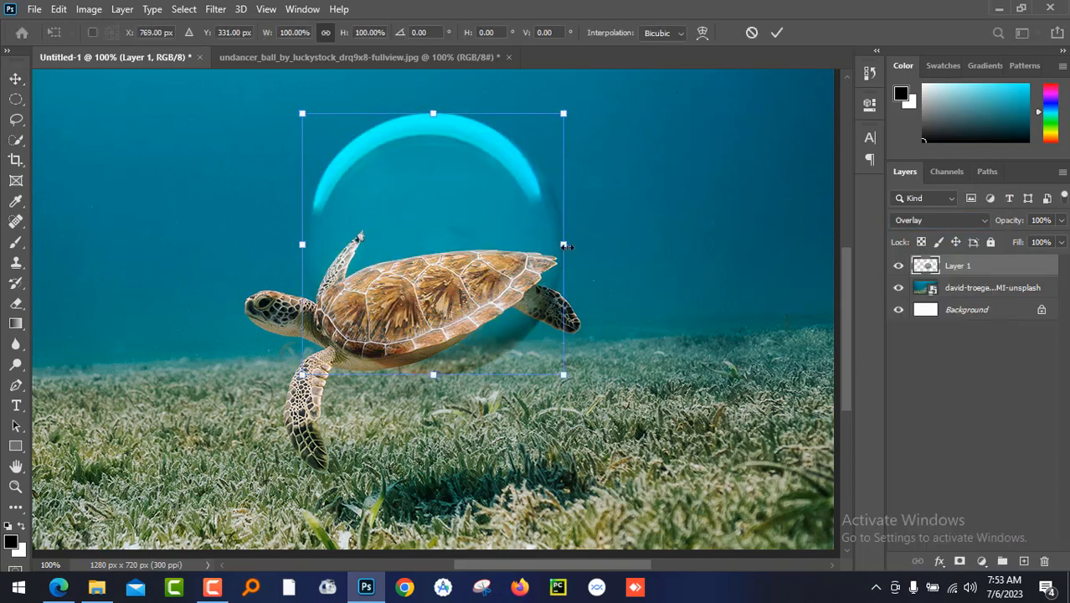
pyautogui.moveTo(565, 246); pyautogui.dragTo(558, 246)
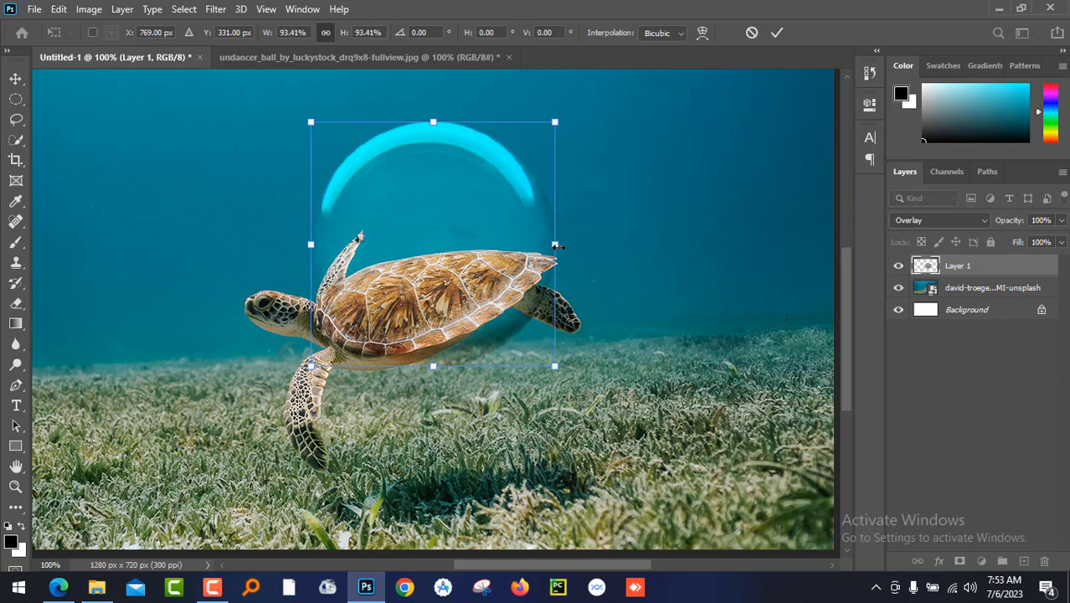
pyautogui.press('Return')
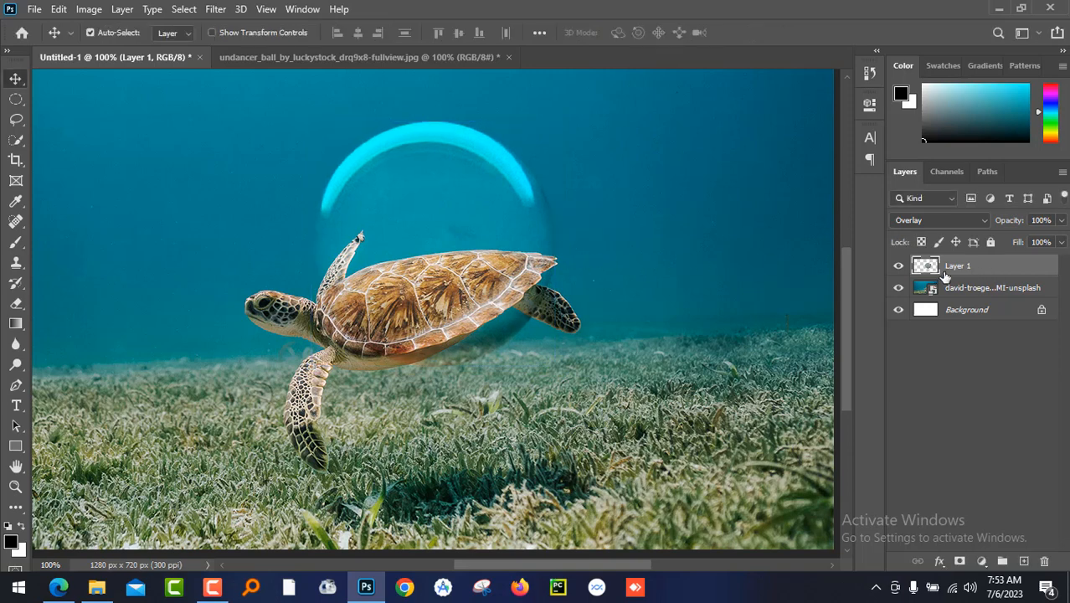
# Add a layer mask to the ball layer and paint it black with a 25 px soft brush along the ball's lower edge beneath the turtle
pyautogui.click(901, 267)
pyautogui.click(900, 267)
pyautogui.click(959, 562)
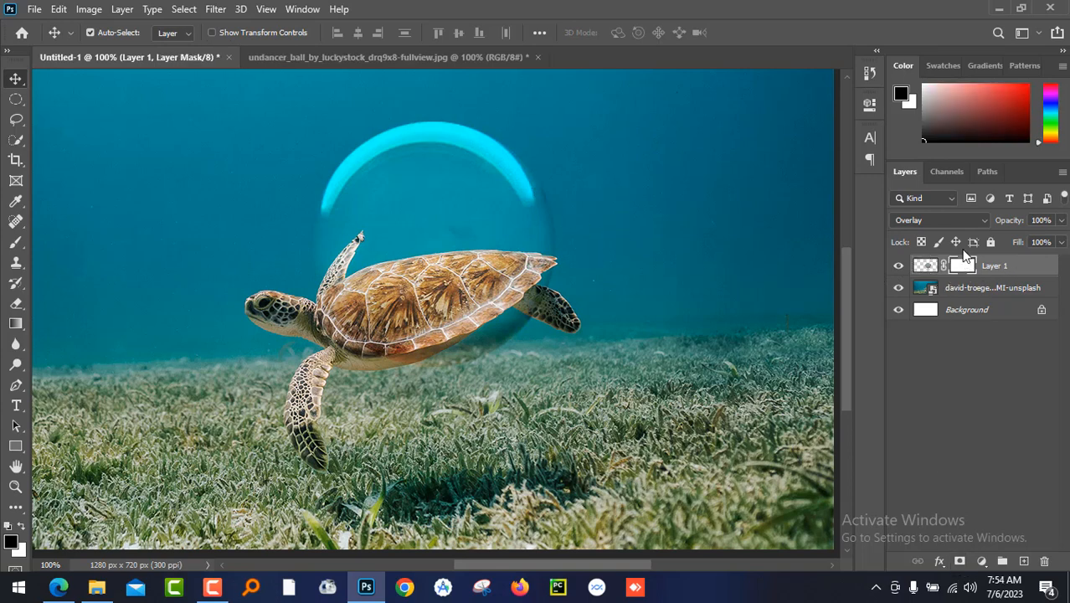
pyautogui.click(16, 243)
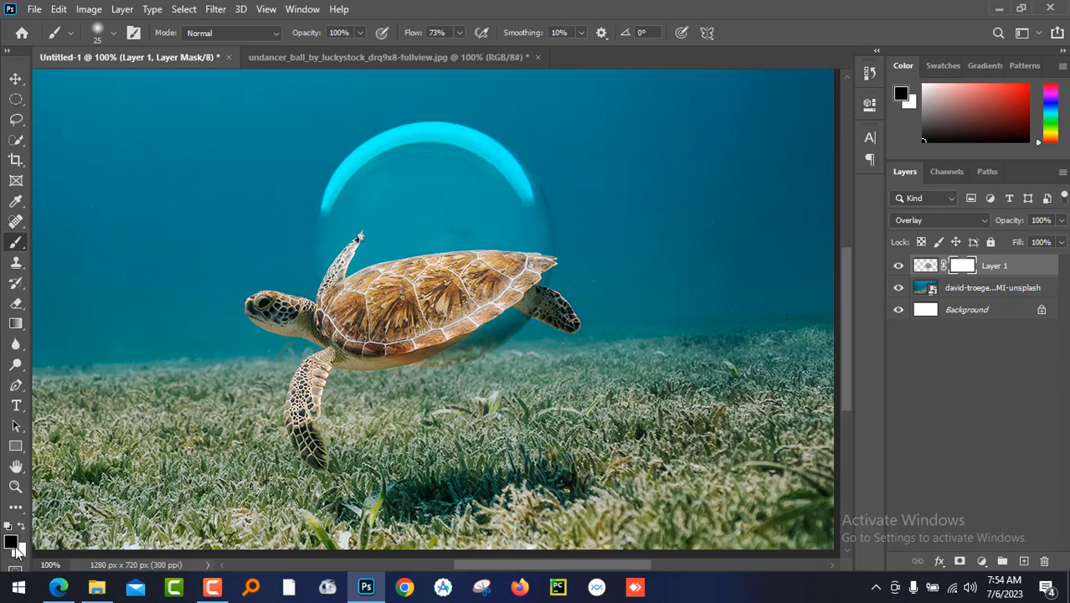
pyautogui.moveTo(532, 318)
pyautogui.mouseDown()
pyautogui.moveTo(478, 370)
pyautogui.moveTo(447, 363)
pyautogui.moveTo(415, 376)
pyautogui.moveTo(499, 323)
pyautogui.mouseUp()
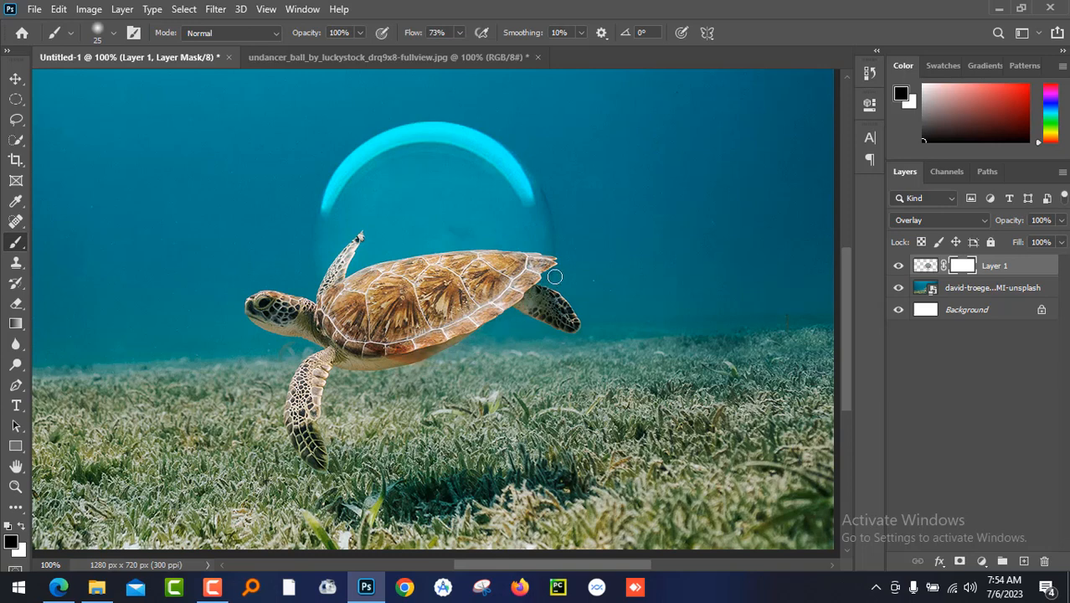
pyautogui.moveTo(439, 353)
pyautogui.mouseDown()
pyautogui.moveTo(353, 366)
pyautogui.moveTo(316, 333)
pyautogui.mouseUp()
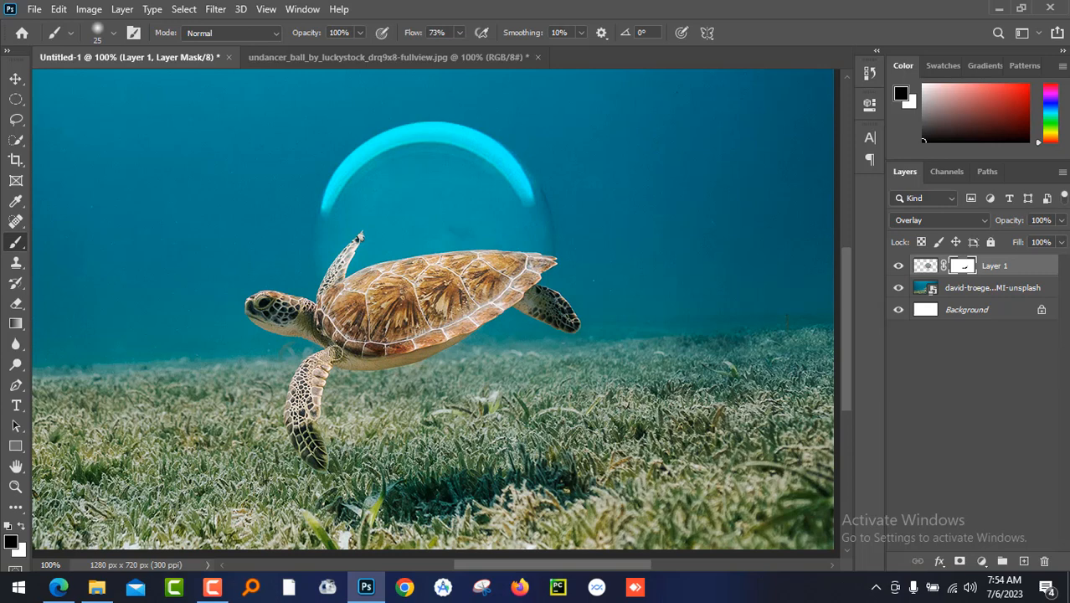
pyautogui.moveTo(393, 359); pyautogui.dragTo(418, 356)
pyautogui.click(17, 79)
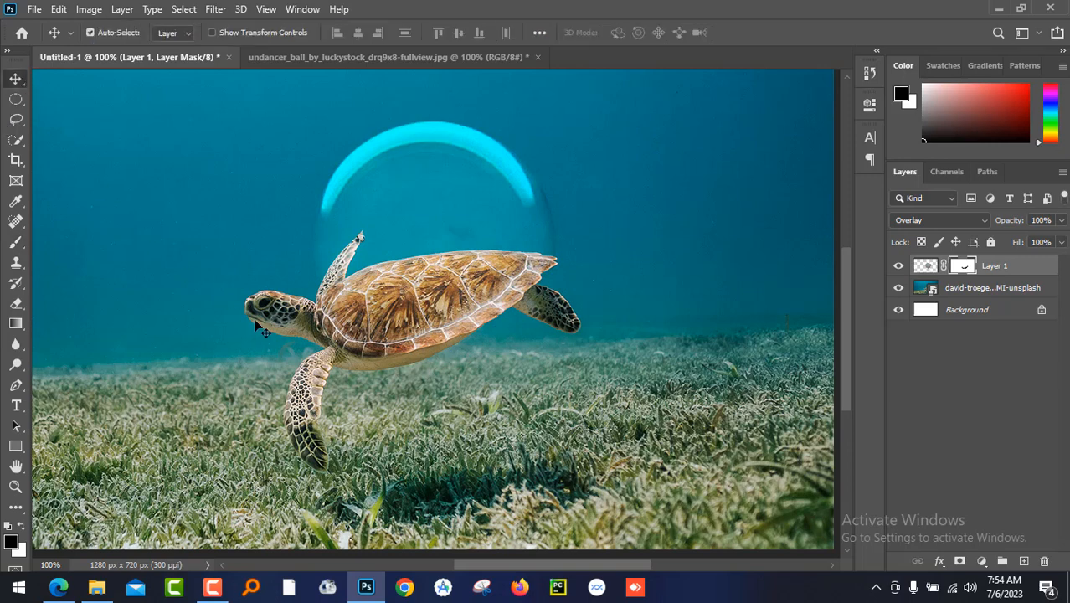
# Open the beach photo shellfish-g9b2abbd8c_1920 from File Explorer's New folder in Photoshop
pyautogui.click(96, 587)
pyautogui.click(258, 211)
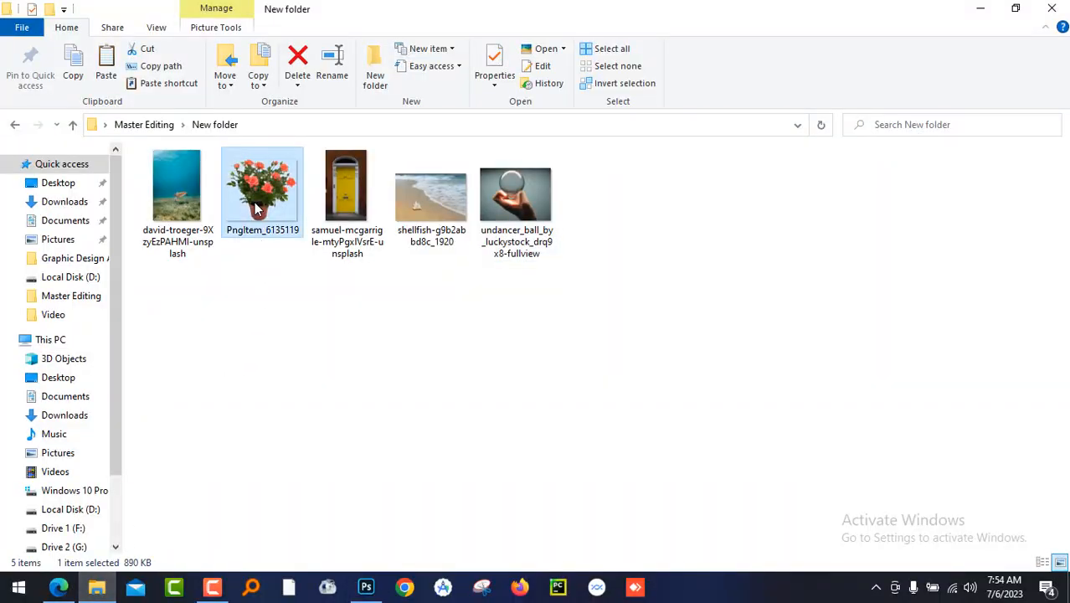
pyautogui.click(409, 206)
pyautogui.rightClick(409, 207)
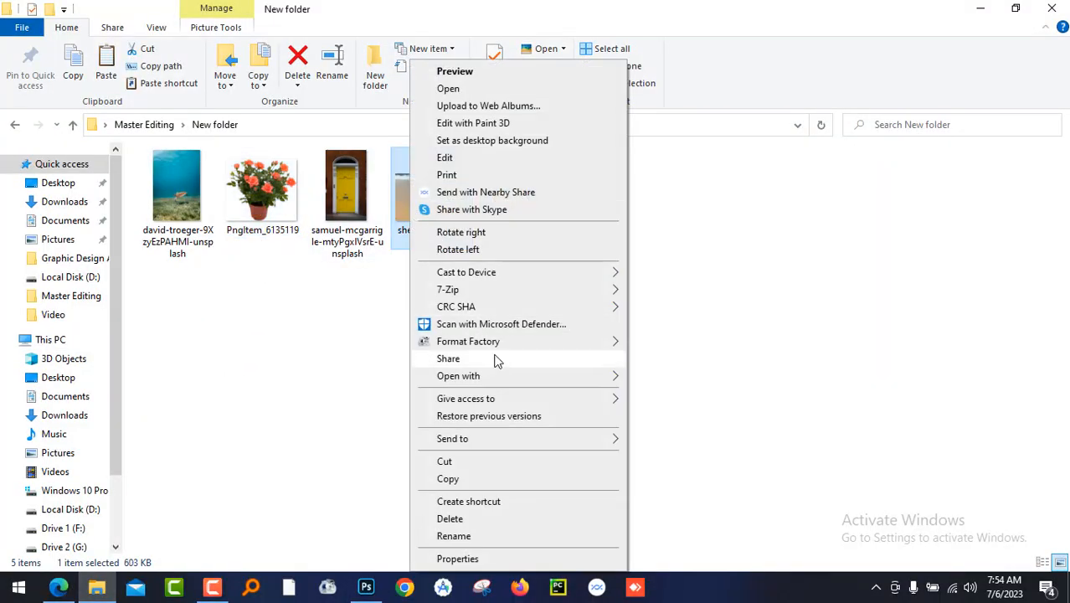
pyautogui.moveTo(611, 382)
pyautogui.click(657, 376)
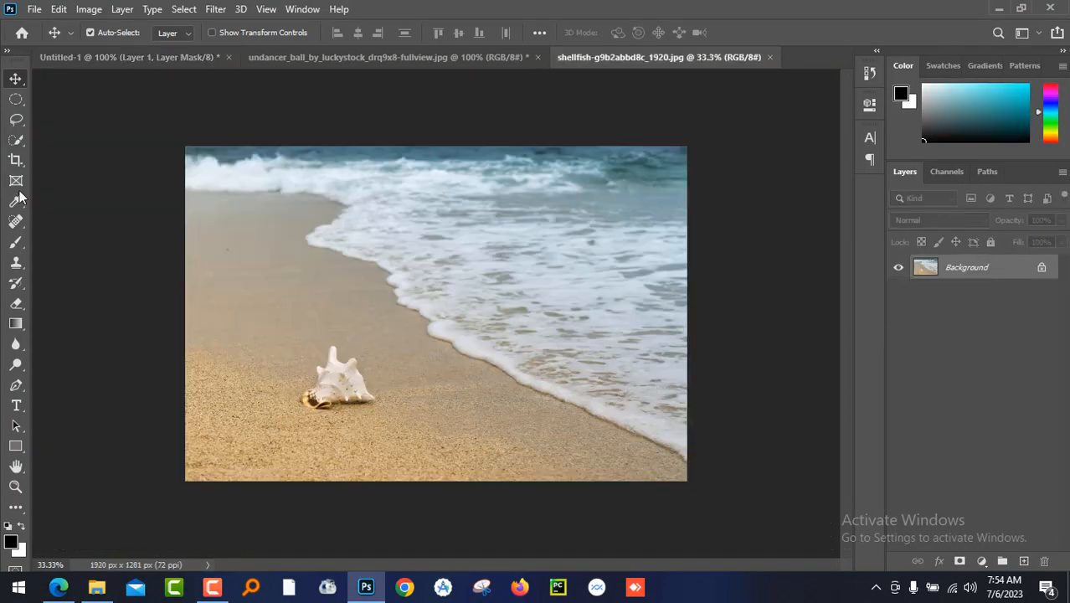
# Draw a closed, rounded Pen path around the bare sand beside the shell and convert it to a selection
pyautogui.click(16, 388)
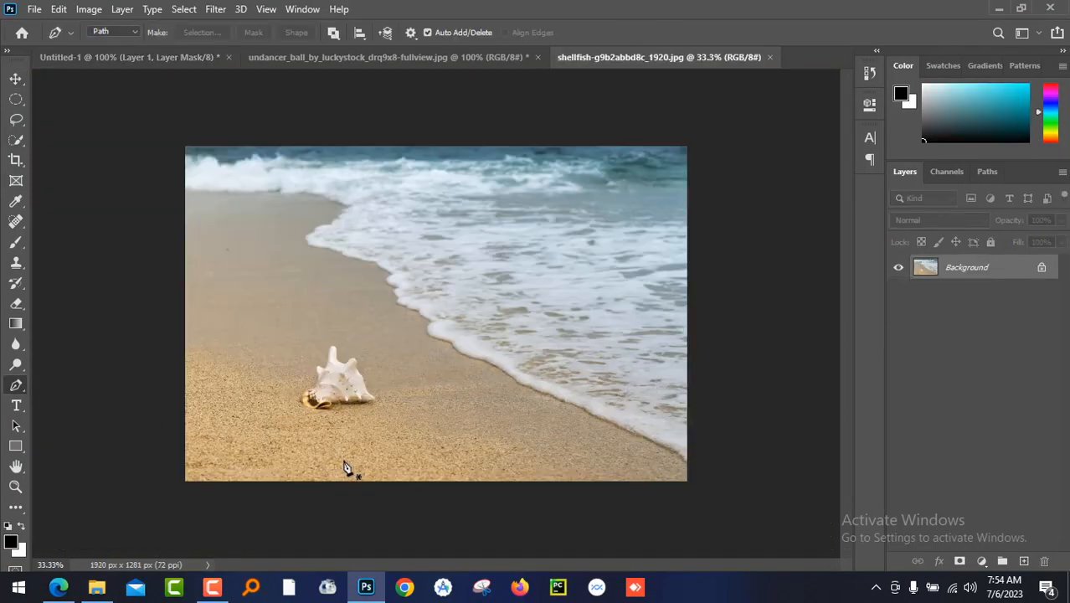
pyautogui.moveTo(332, 443)
pyautogui.mouseDown()
pyautogui.moveTo(399, 398)
pyautogui.moveTo(478, 386)
pyautogui.mouseUp()
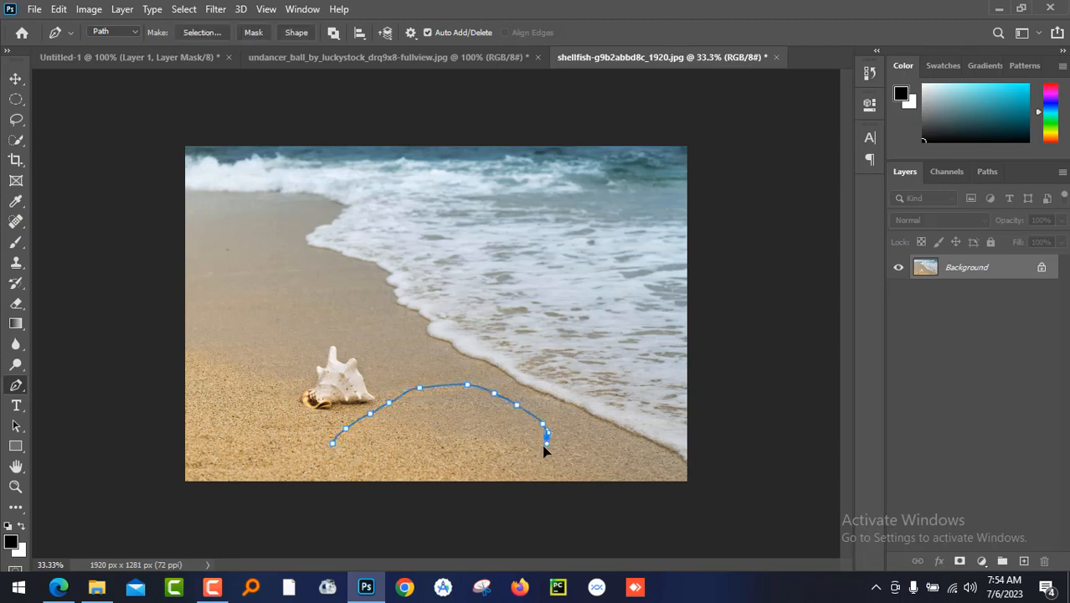
pyautogui.moveTo(544, 451)
pyautogui.mouseDown()
pyautogui.moveTo(524, 470)
pyautogui.moveTo(395, 477)
pyautogui.moveTo(343, 462)
pyautogui.moveTo(333, 443)
pyautogui.mouseUp()
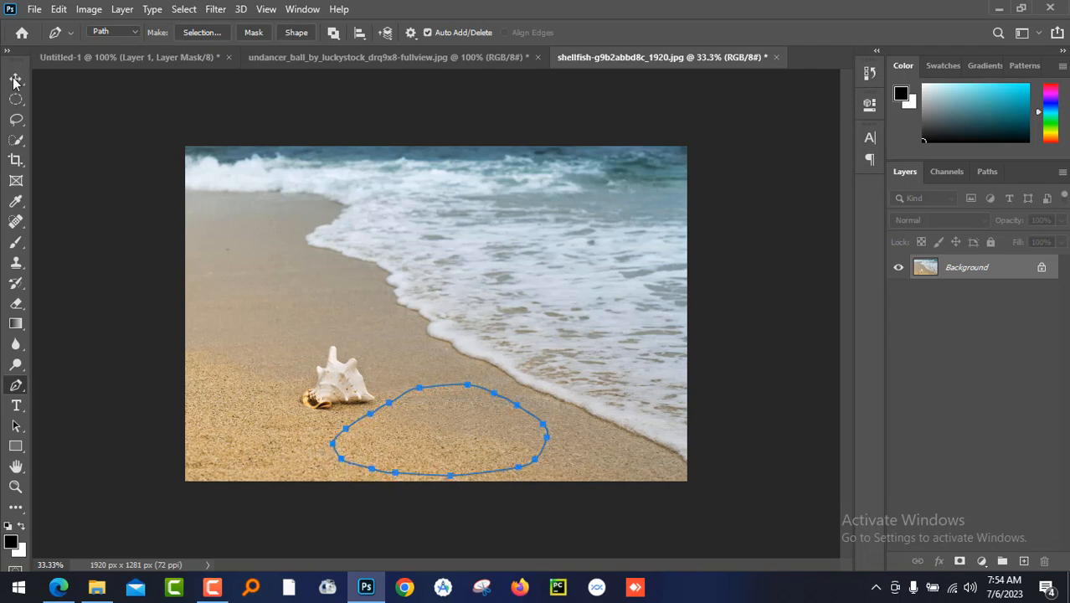
pyautogui.hotkey('ctrl', 'Return')
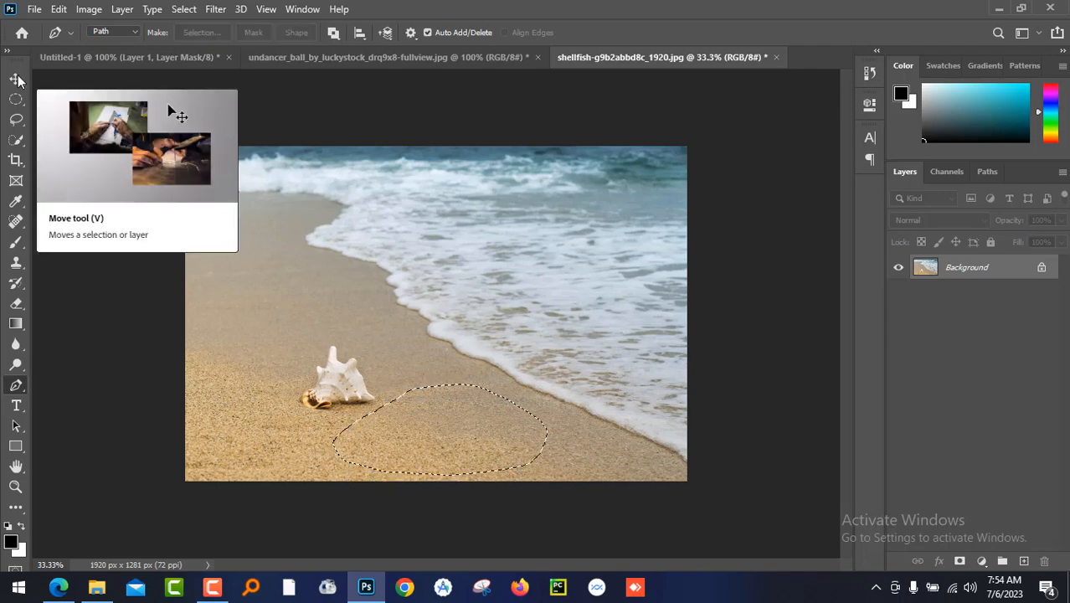
# Move the selected sand patch into the Untitled-1 document and place it over the turtle's lower body and the seabed
pyautogui.click(15, 79)
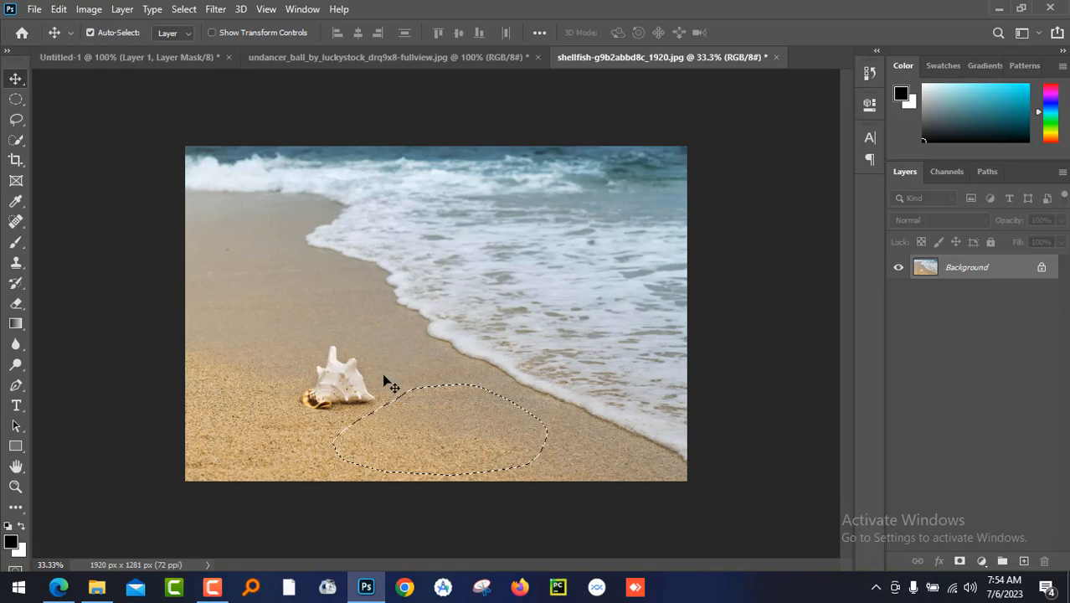
pyautogui.moveTo(402, 394); pyautogui.dragTo(417, 289)
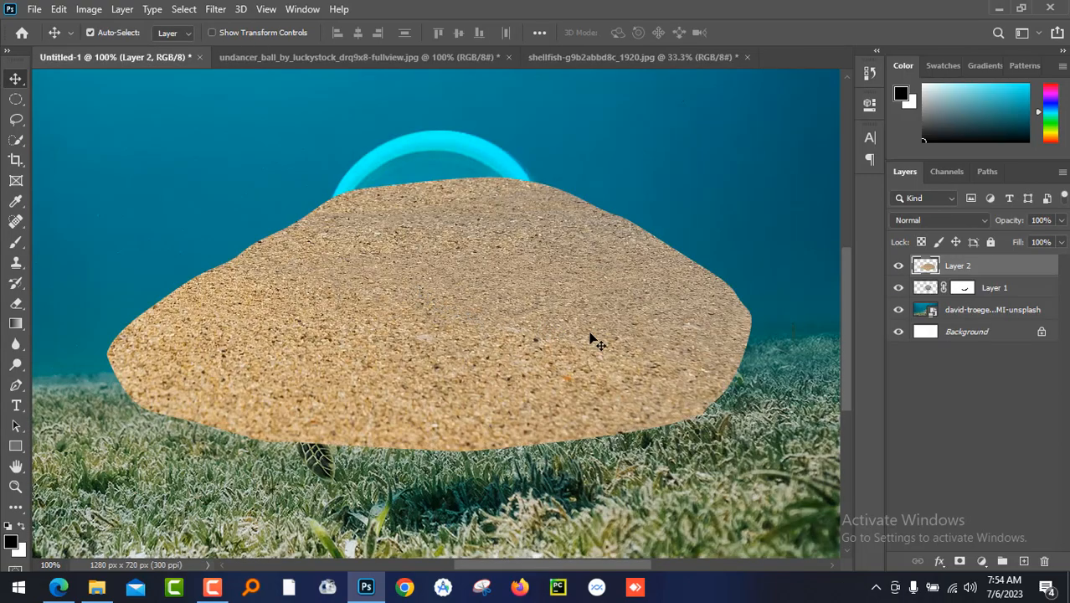
pyautogui.moveTo(591, 338); pyautogui.dragTo(576, 423)
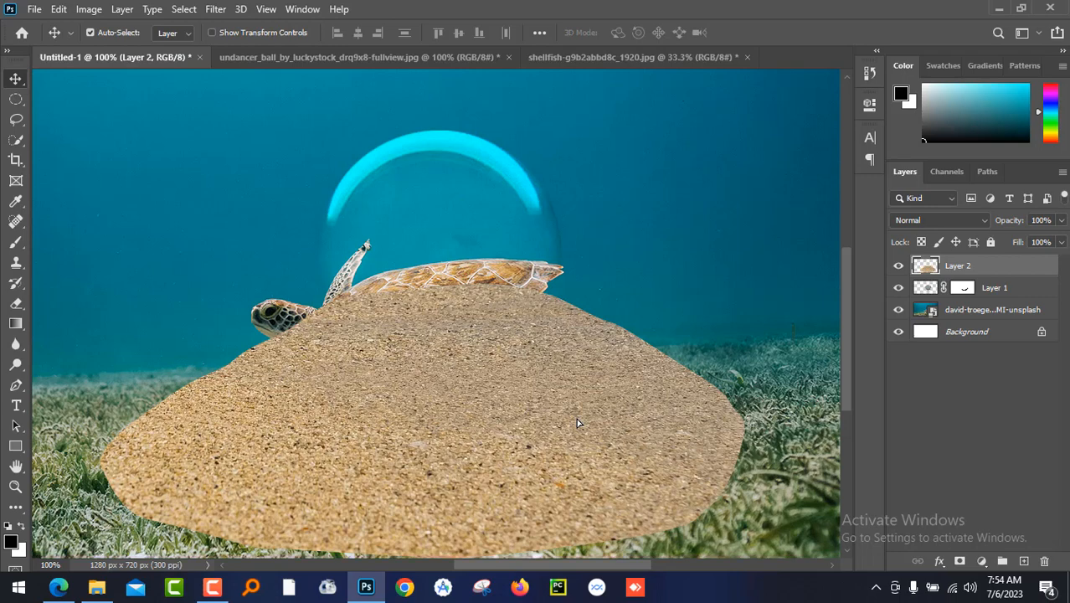
# Hide the sand and ball layers, select the turtle in the underwater photo with Select Subject, and copy it to a new layer
pyautogui.click(899, 266)
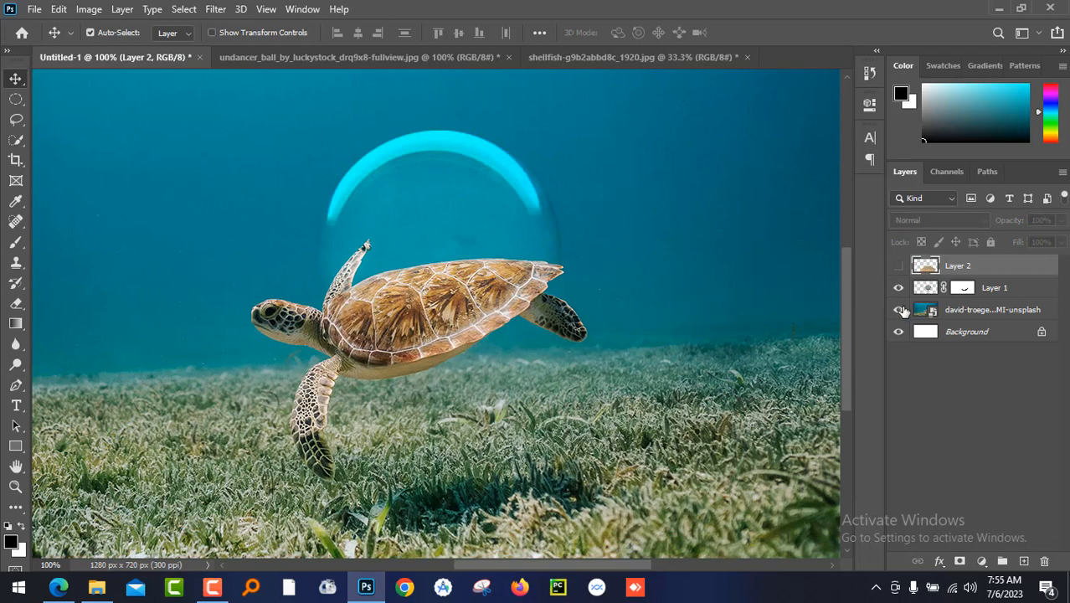
pyautogui.click(899, 288)
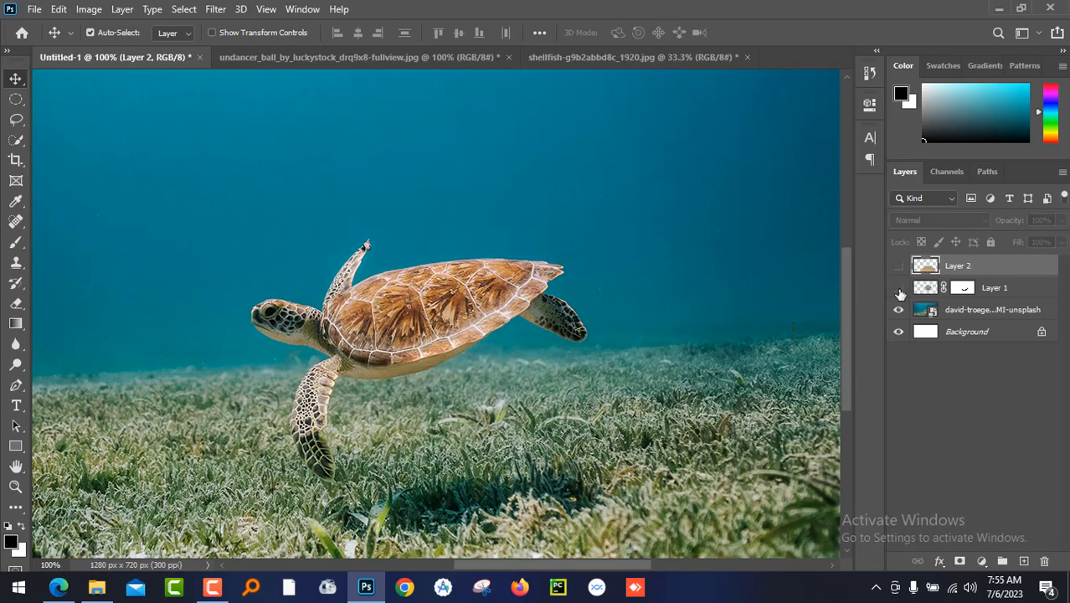
pyautogui.click(431, 310)
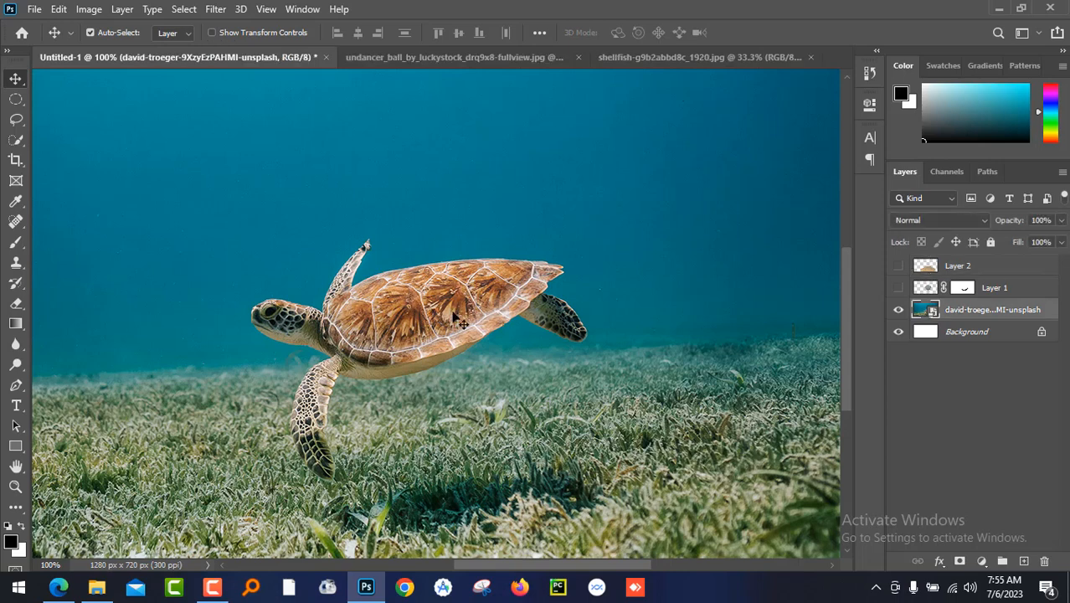
pyautogui.click(184, 10)
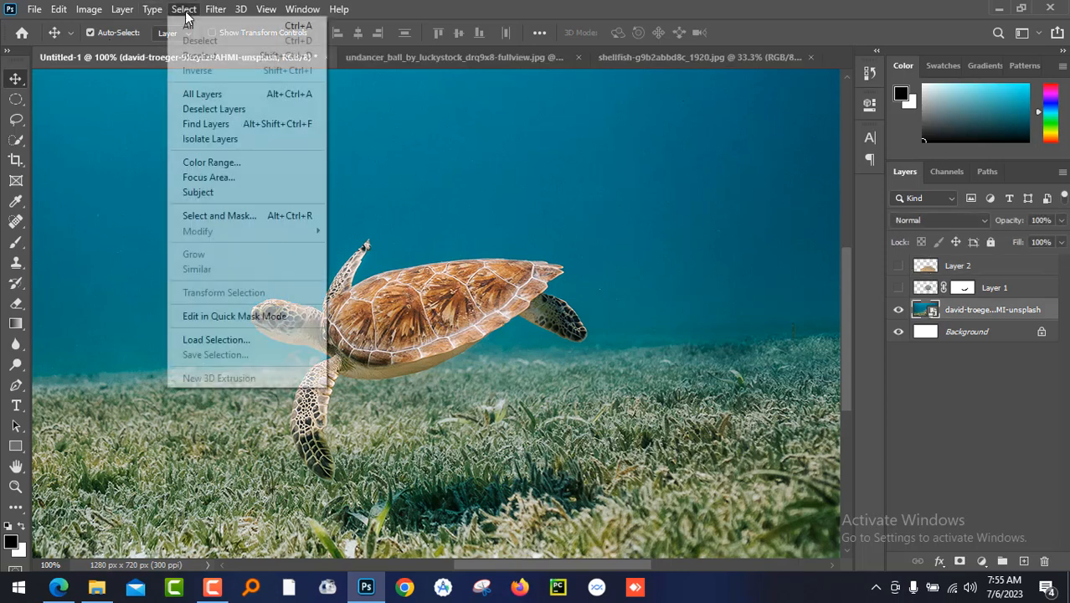
pyautogui.click(243, 195)
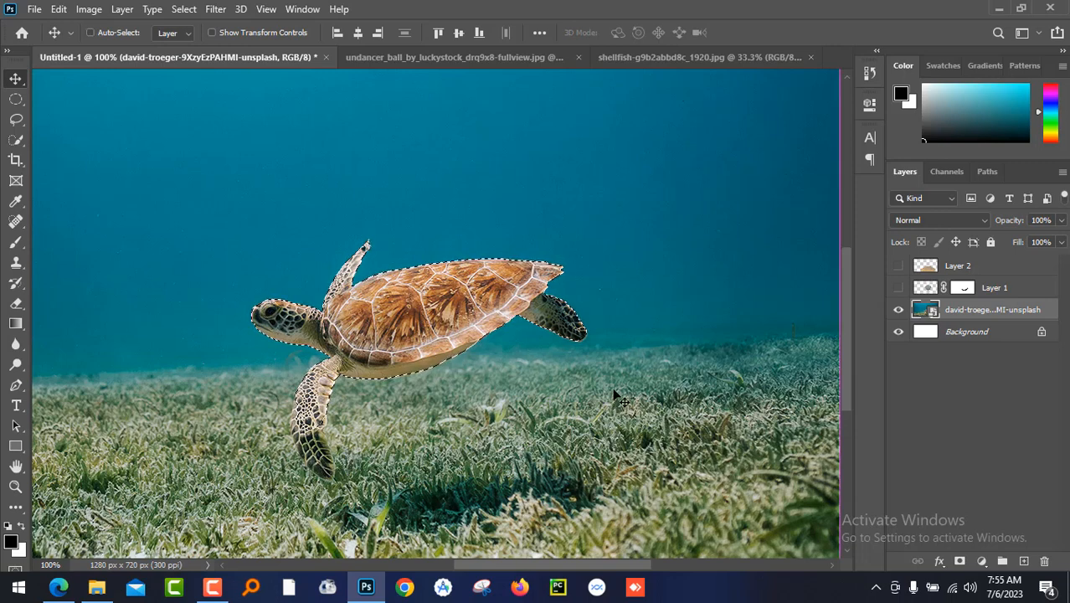
pyautogui.hotkey('ctrl', 'j')
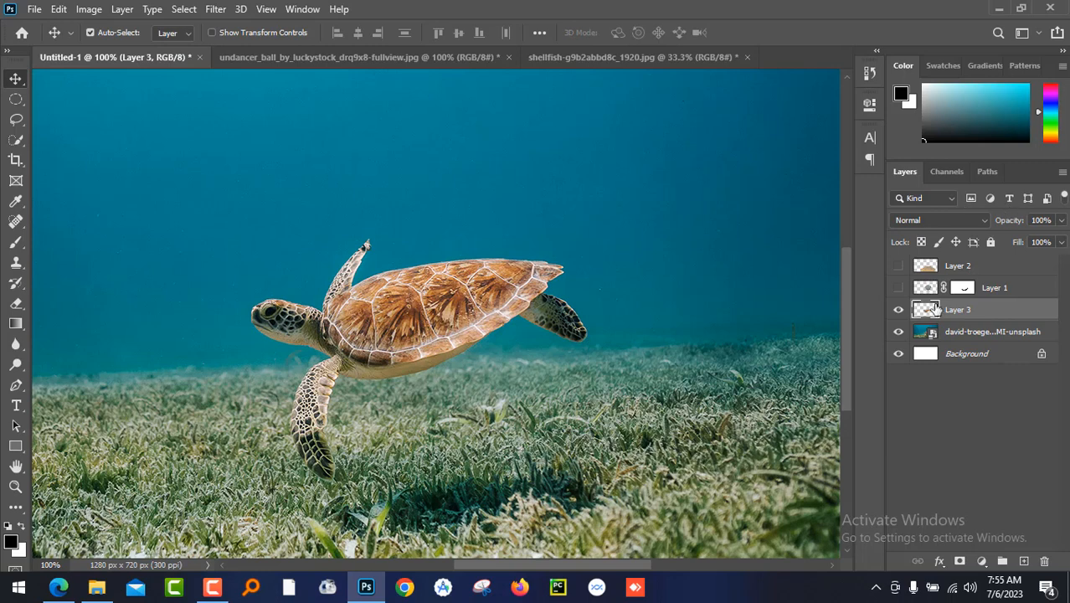
# Stack the visible sand layer directly above the turtle cutout and shrink it to about two-thirds size over the turtle's head and body
pyautogui.click(900, 266)
pyautogui.moveTo(958, 266); pyautogui.dragTo(959, 299)
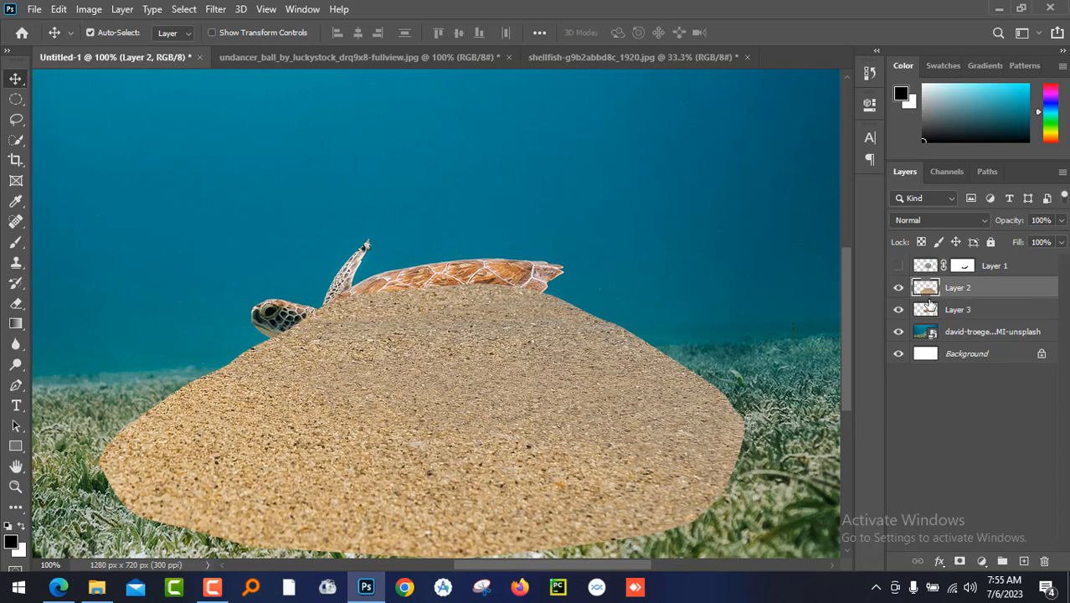
pyautogui.moveTo(554, 382); pyautogui.dragTo(544, 308)
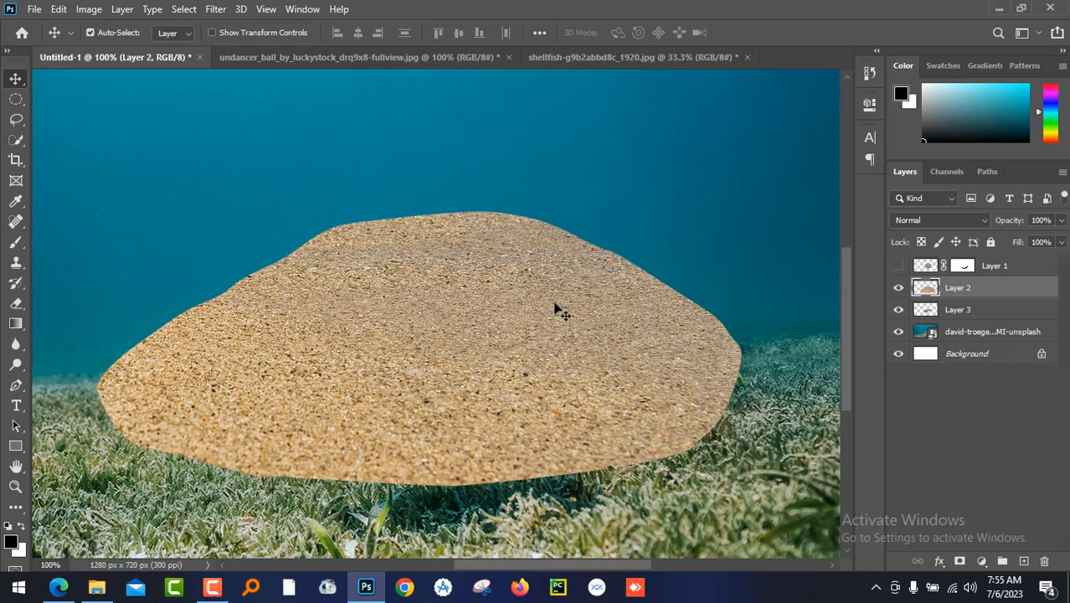
pyautogui.hotkey('ctrl', 't')
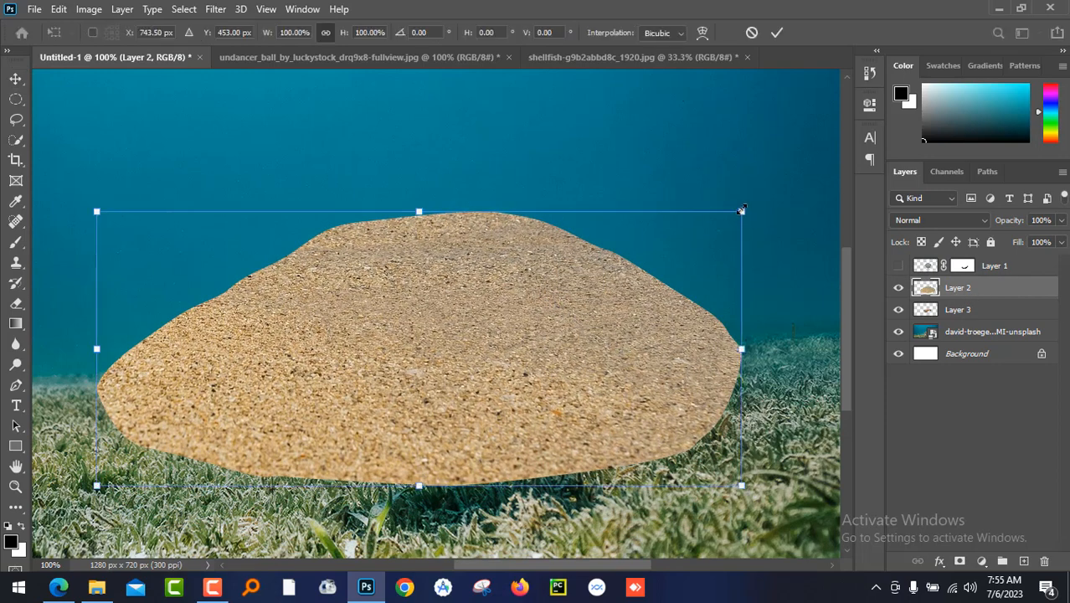
pyautogui.moveTo(741, 209); pyautogui.dragTo(635, 252)
pyautogui.moveTo(436, 329); pyautogui.dragTo(451, 288)
# Clip the sand layer to the turtle cutout layer with a clipping mask
pyautogui.click(951, 289)
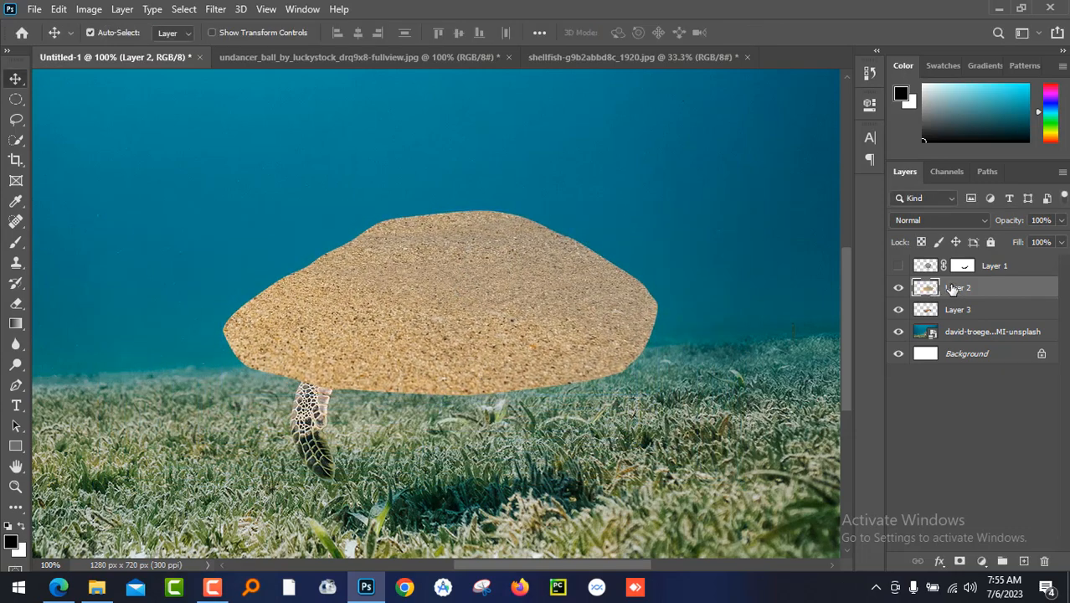
pyautogui.rightClick(951, 289)
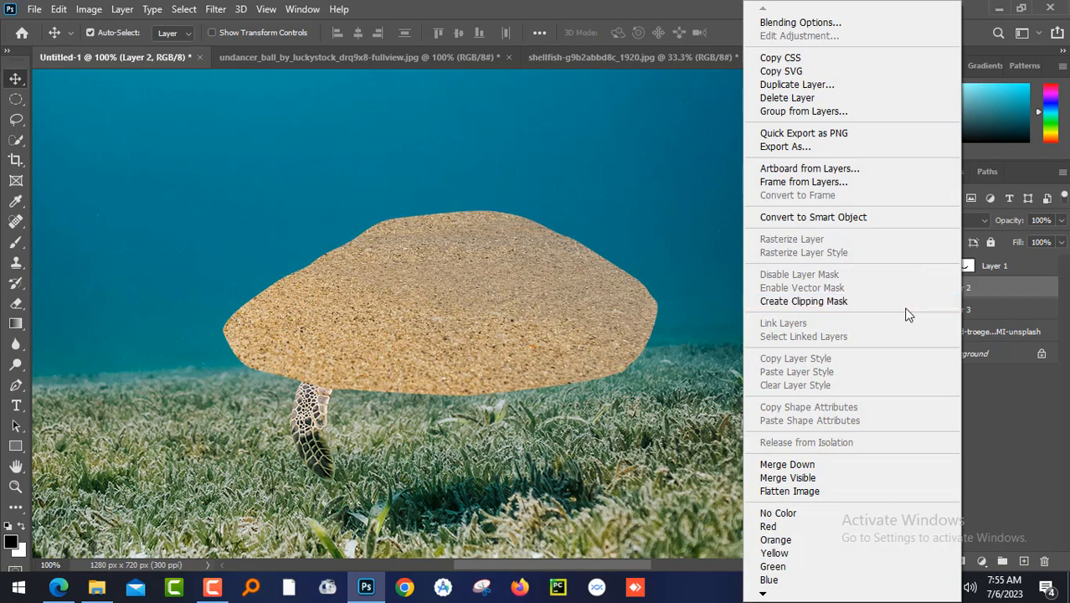
pyautogui.click(894, 300)
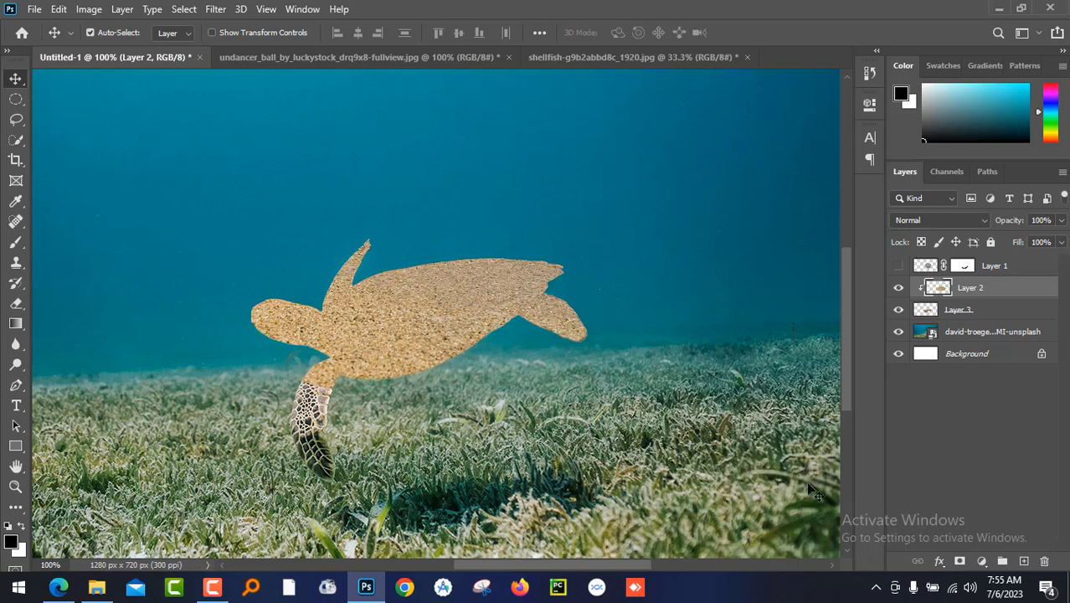
# Add a layer mask to the sand layer and paint it black with a 25 px soft brush over the turtle's head and flippers
pyautogui.click(961, 561)
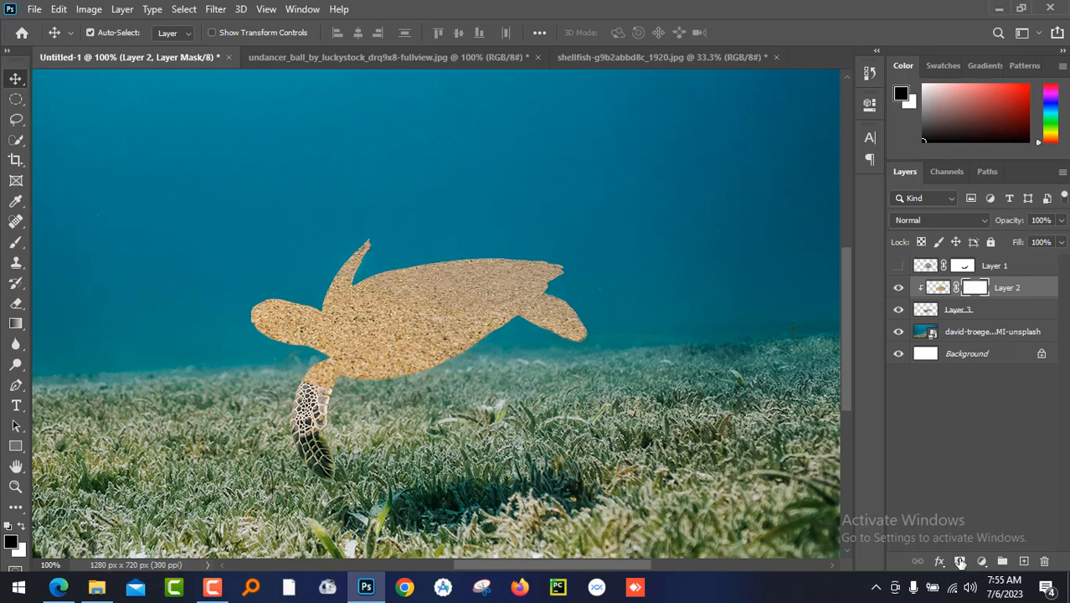
pyautogui.click(16, 243)
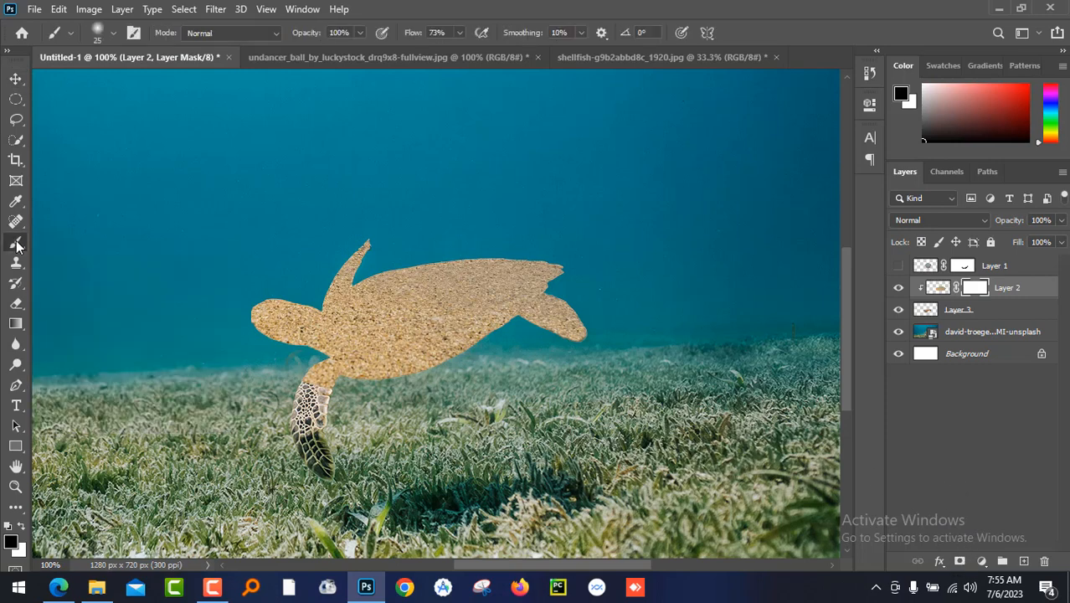
pyautogui.moveTo(256, 328)
pyautogui.mouseDown()
pyautogui.moveTo(264, 290)
pyautogui.moveTo(260, 312)
pyautogui.moveTo(292, 307)
pyautogui.moveTo(247, 334)
pyautogui.moveTo(291, 322)
pyautogui.moveTo(294, 303)
pyautogui.moveTo(279, 299)
pyautogui.moveTo(305, 319)
pyautogui.moveTo(332, 307)
pyautogui.moveTo(313, 325)
pyautogui.moveTo(295, 334)
pyautogui.moveTo(365, 240)
pyautogui.moveTo(313, 371)
pyautogui.moveTo(326, 379)
pyautogui.moveTo(323, 362)
pyautogui.moveTo(370, 375)
pyautogui.moveTo(560, 307)
pyautogui.moveTo(566, 332)
pyautogui.moveTo(584, 333)
pyautogui.moveTo(571, 338)
pyautogui.moveTo(544, 321)
pyautogui.moveTo(567, 307)
pyautogui.moveTo(546, 294)
pyautogui.moveTo(484, 331)
pyautogui.moveTo(555, 271)
pyautogui.mouseUp()
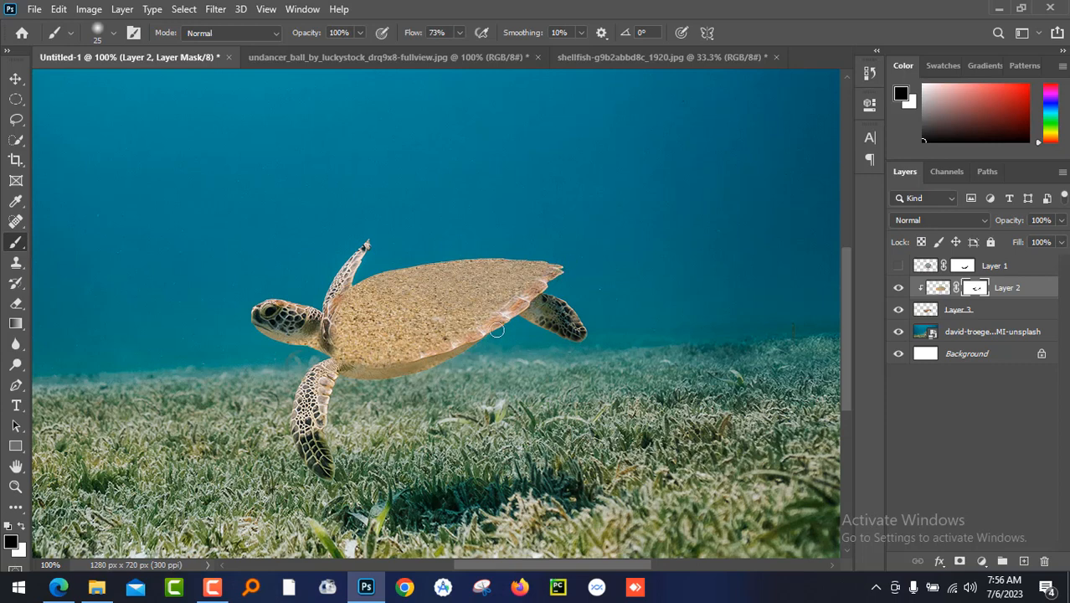
# Mask the sand along the rim of the turtle's shell so that sand covers only the shell's centre
pyautogui.moveTo(496, 331); pyautogui.dragTo(360, 356)
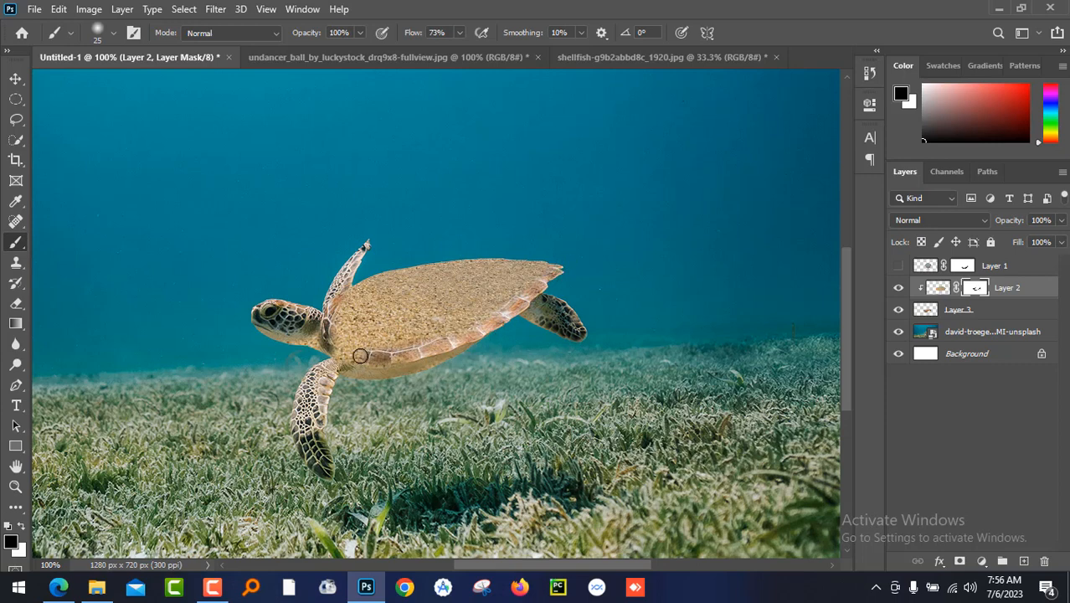
pyautogui.press('super')
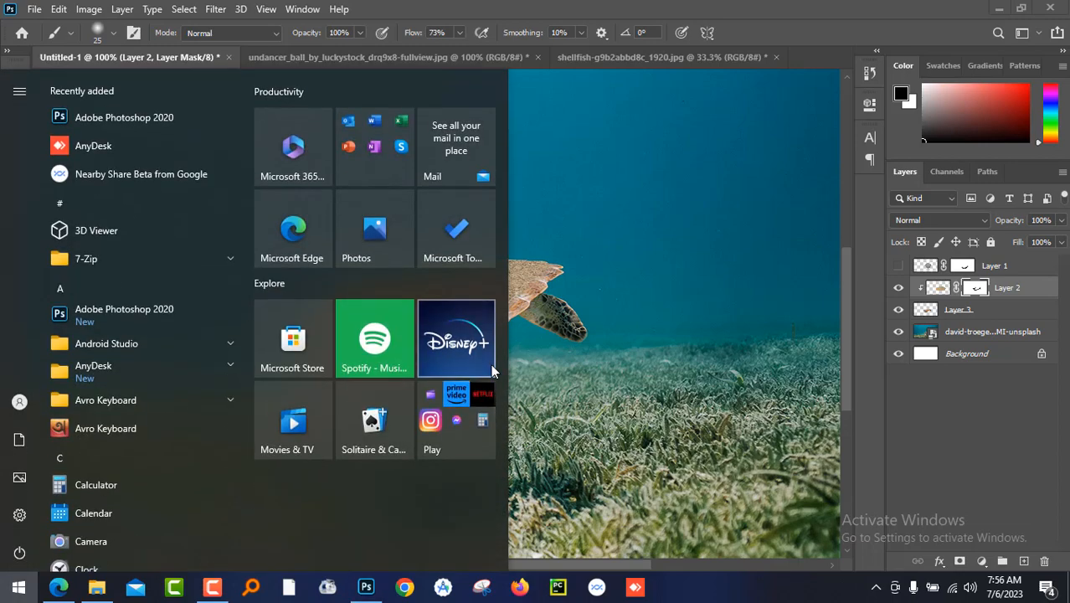
pyautogui.press('super')
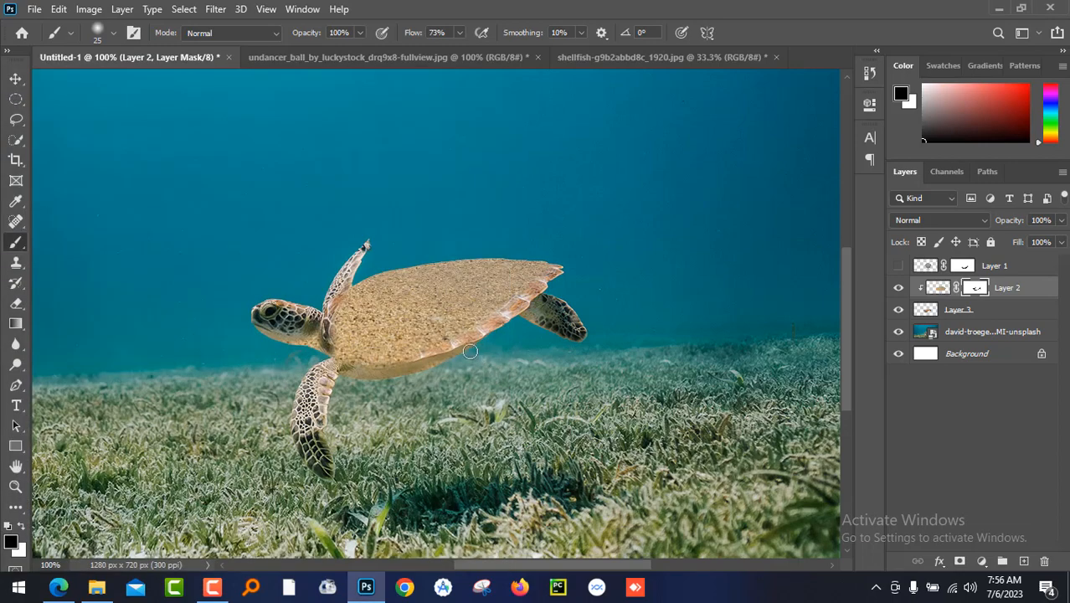
pyautogui.moveTo(443, 348); pyautogui.dragTo(333, 347)
pyautogui.moveTo(406, 360); pyautogui.dragTo(339, 358)
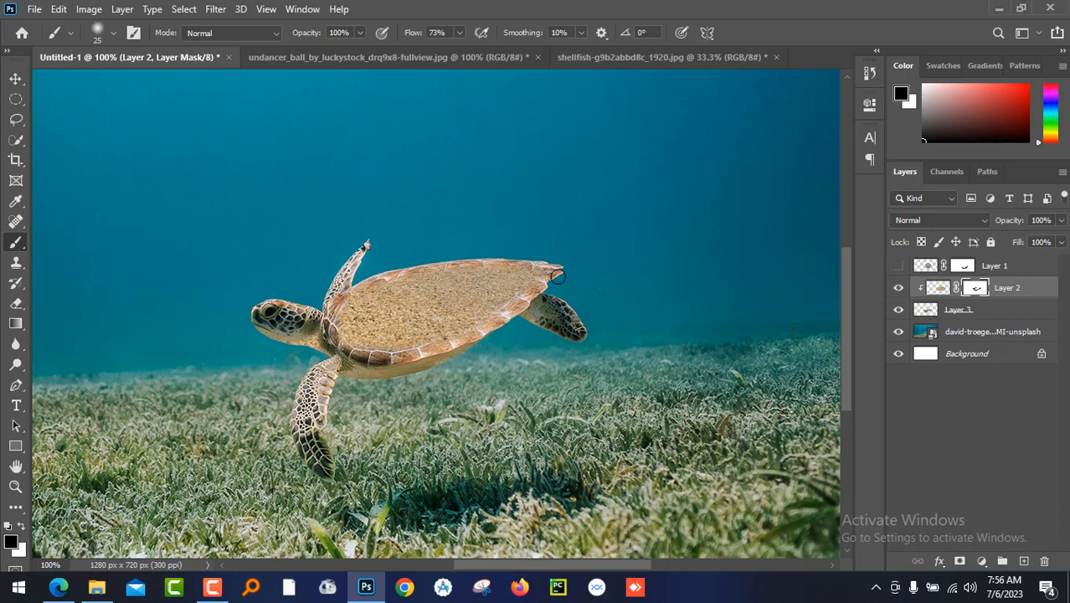
# Apply Brightness/Contrast to the sand layer with brightness -9 and contrast 89, and show the glass ball layer
pyautogui.click(15, 78)
pyautogui.click(938, 288)
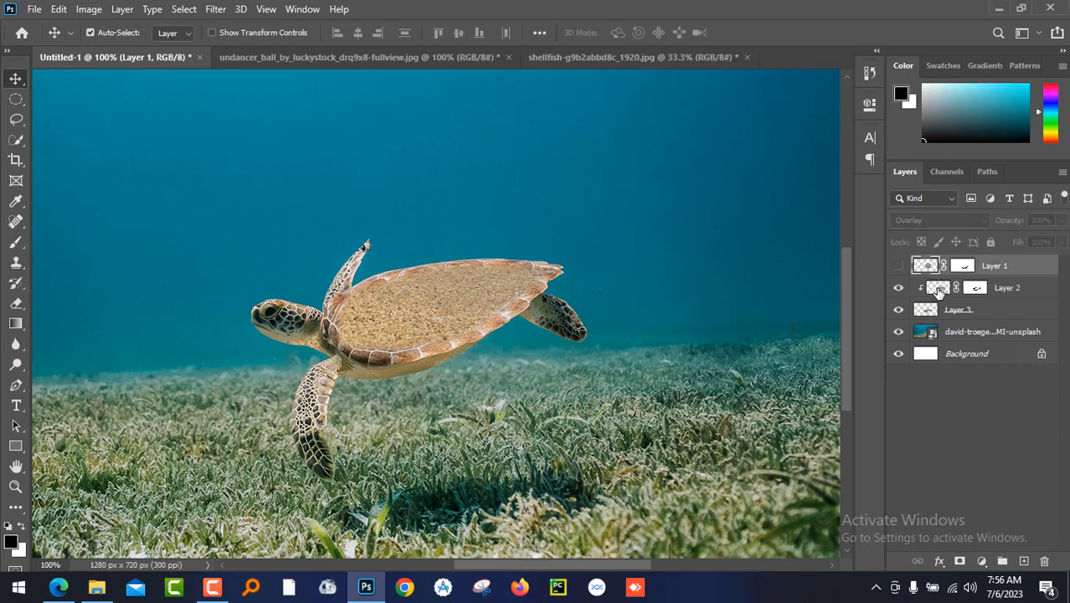
pyautogui.click(87, 11)
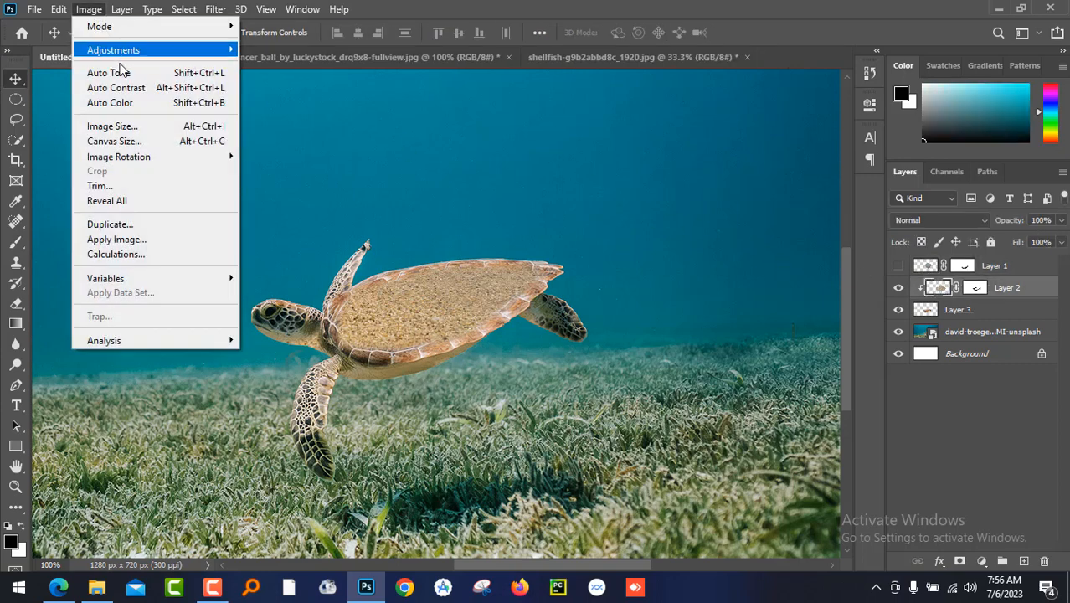
pyautogui.moveTo(164, 50)
pyautogui.click(288, 48)
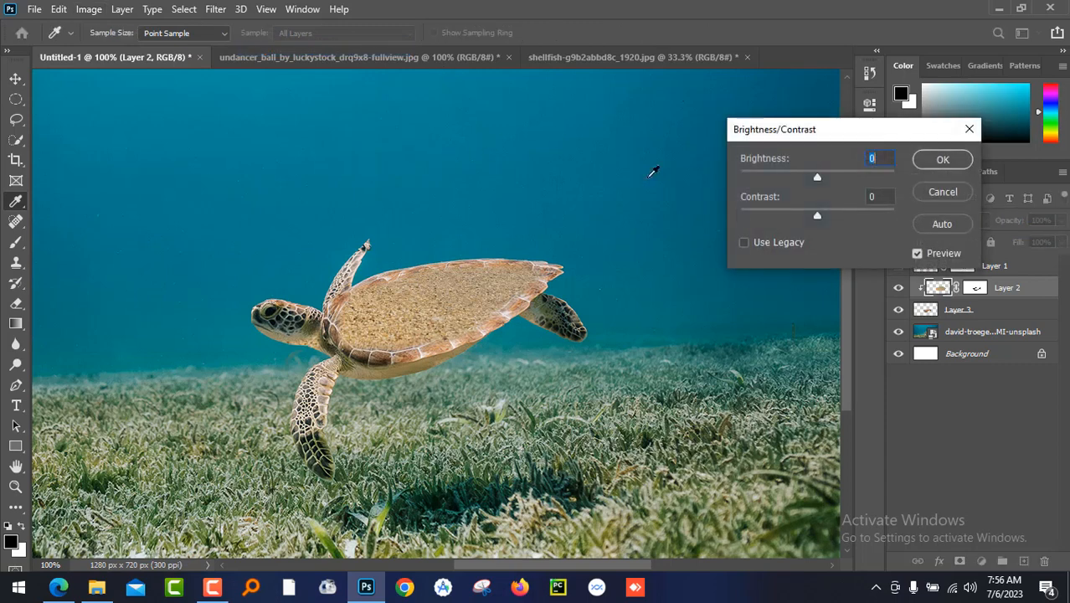
pyautogui.moveTo(818, 179)
pyautogui.mouseDown()
pyautogui.moveTo(793, 178)
pyautogui.moveTo(808, 177)
pyautogui.mouseUp()
pyautogui.moveTo(818, 215); pyautogui.dragTo(791, 217)
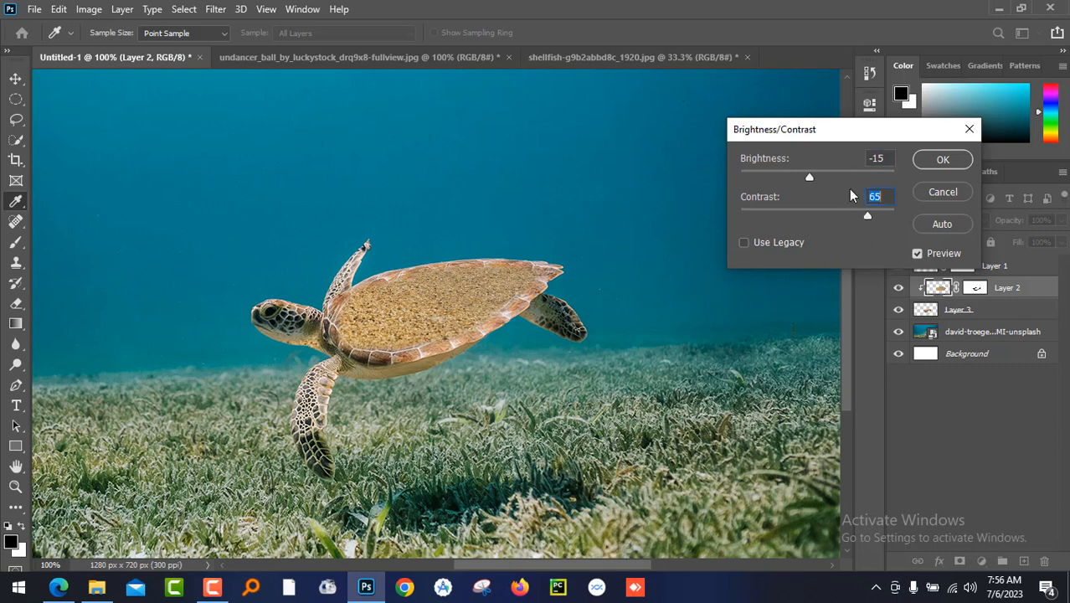
pyautogui.moveTo(810, 178)
pyautogui.mouseDown()
pyautogui.moveTo(788, 179)
pyautogui.moveTo(825, 180)
pyautogui.moveTo(800, 181)
pyautogui.mouseUp()
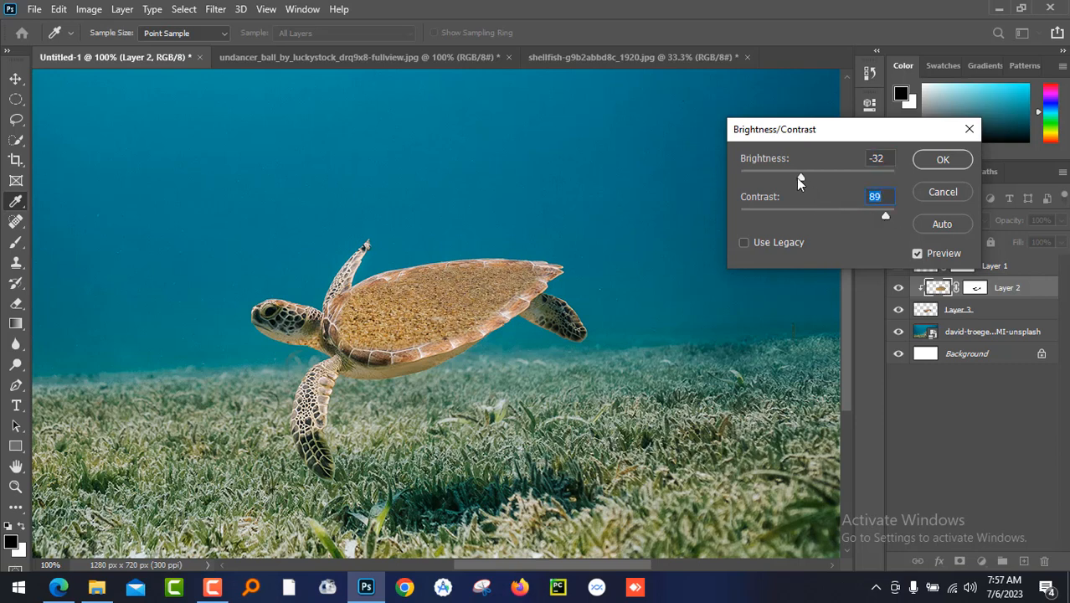
pyautogui.moveTo(799, 178); pyautogui.dragTo(812, 180)
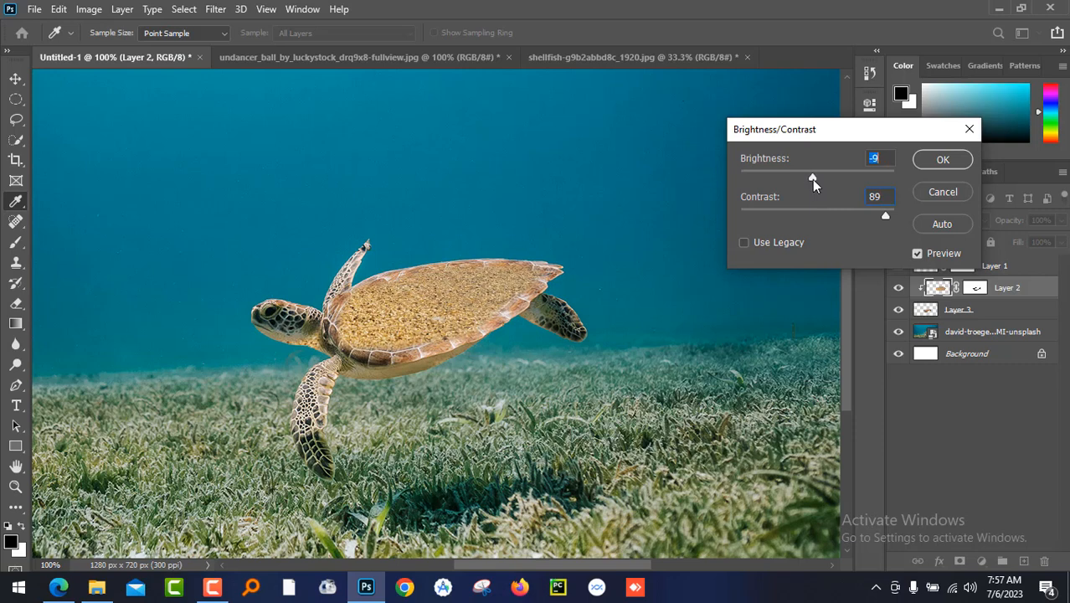
pyautogui.click(936, 164)
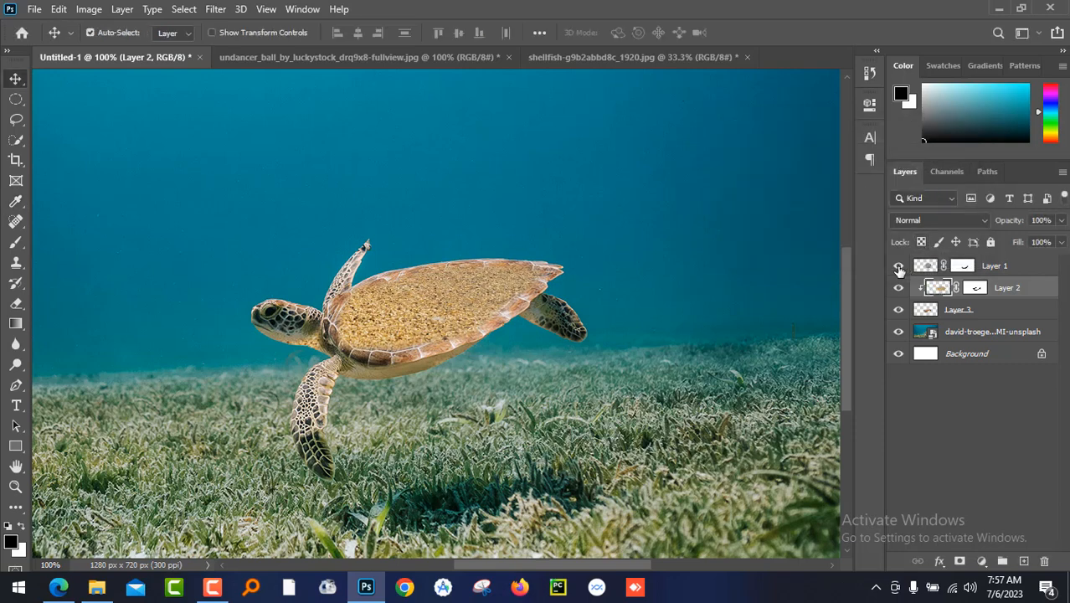
pyautogui.click(898, 267)
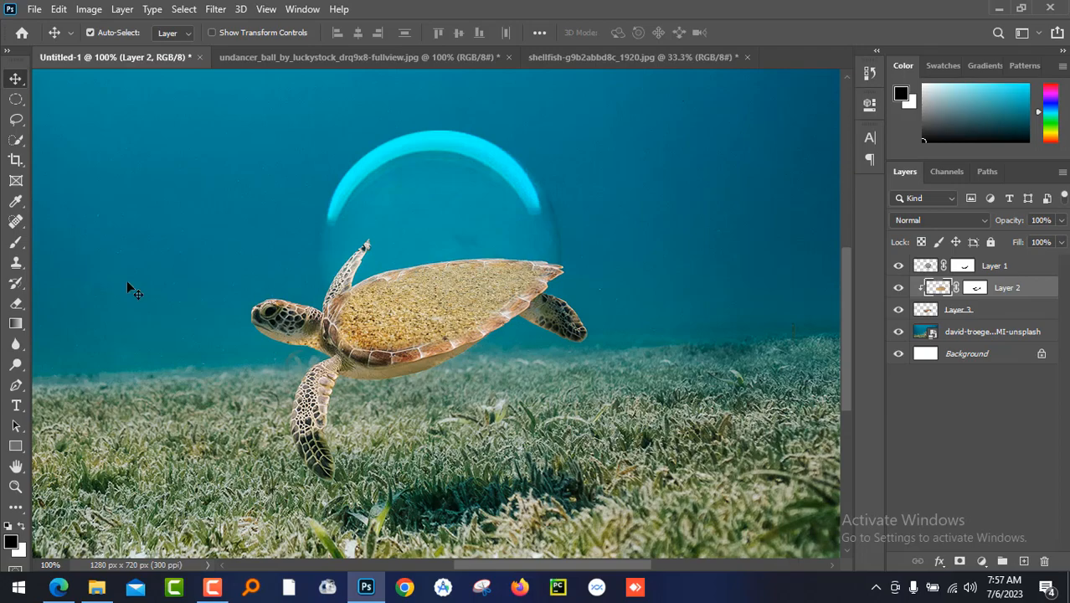
# Place the PngItem_6135119 rose plant below the glass ball layer, scale it to 7.34% over the turtle's shell, and hide the ball layer
pyautogui.click(96, 586)
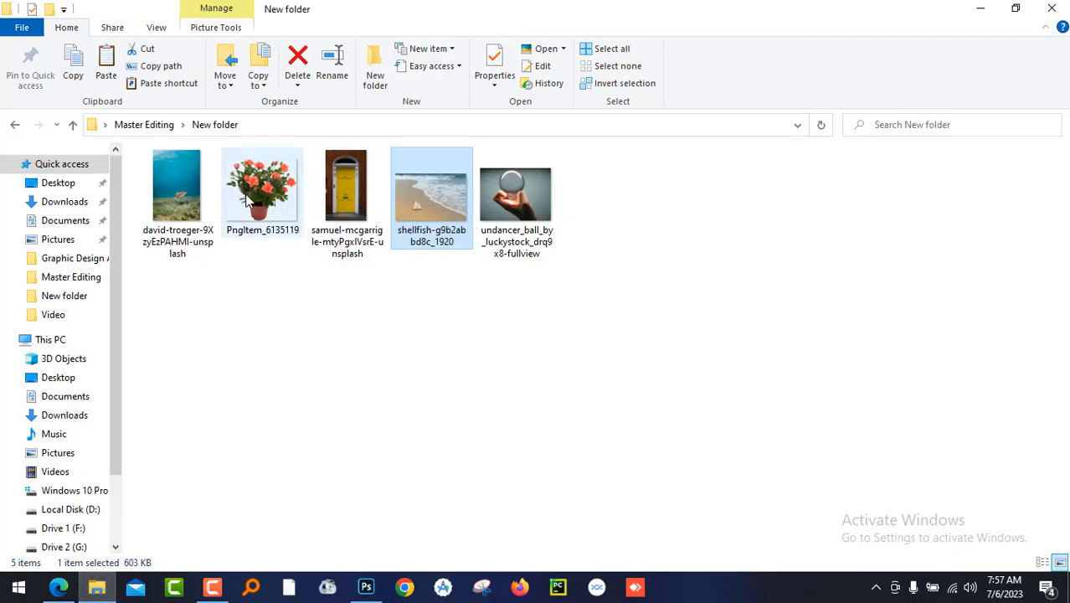
pyautogui.moveTo(260, 201); pyautogui.dragTo(401, 363)
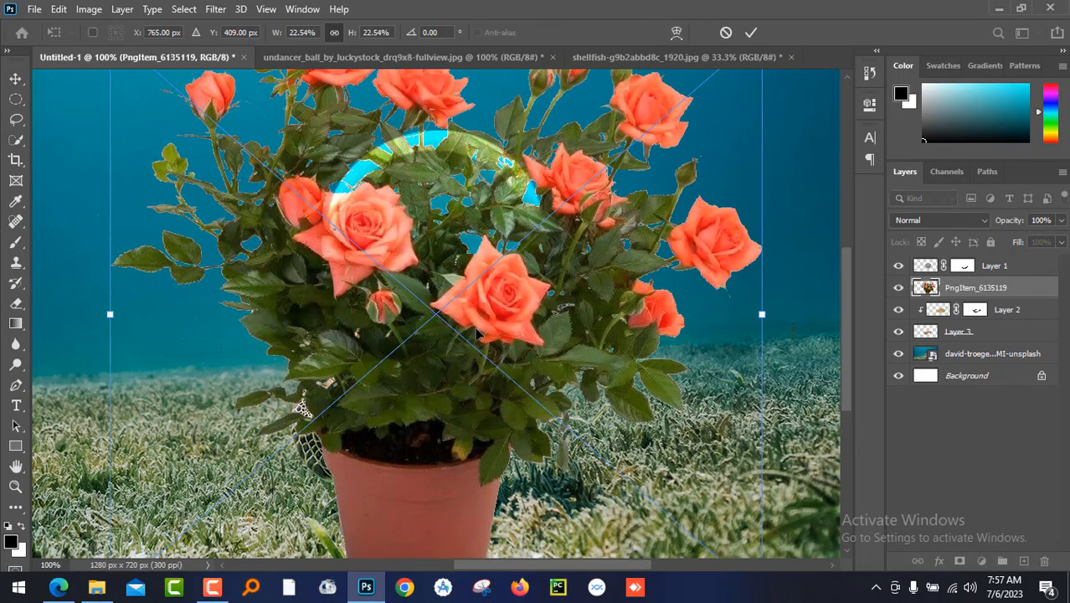
pyautogui.hotkey('ctrl', '-')
pyautogui.hotkey('ctrl', '-')
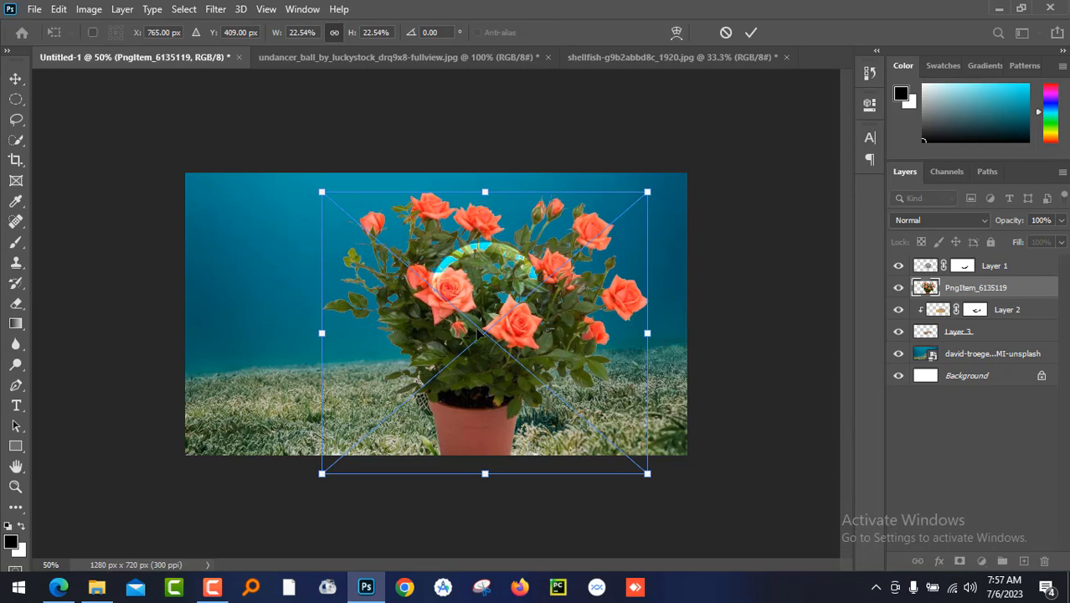
pyautogui.moveTo(649, 193); pyautogui.dragTo(328, 243)
pyautogui.hotkey('ctrl', '+')
pyautogui.hotkey('ctrl', '+')
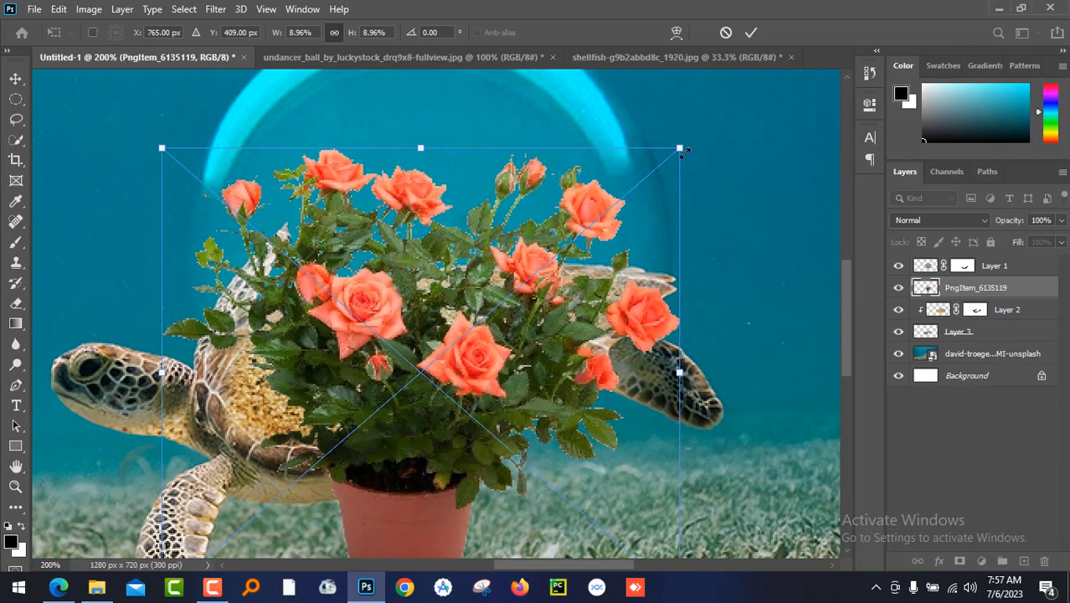
pyautogui.moveTo(680, 149); pyautogui.dragTo(645, 201)
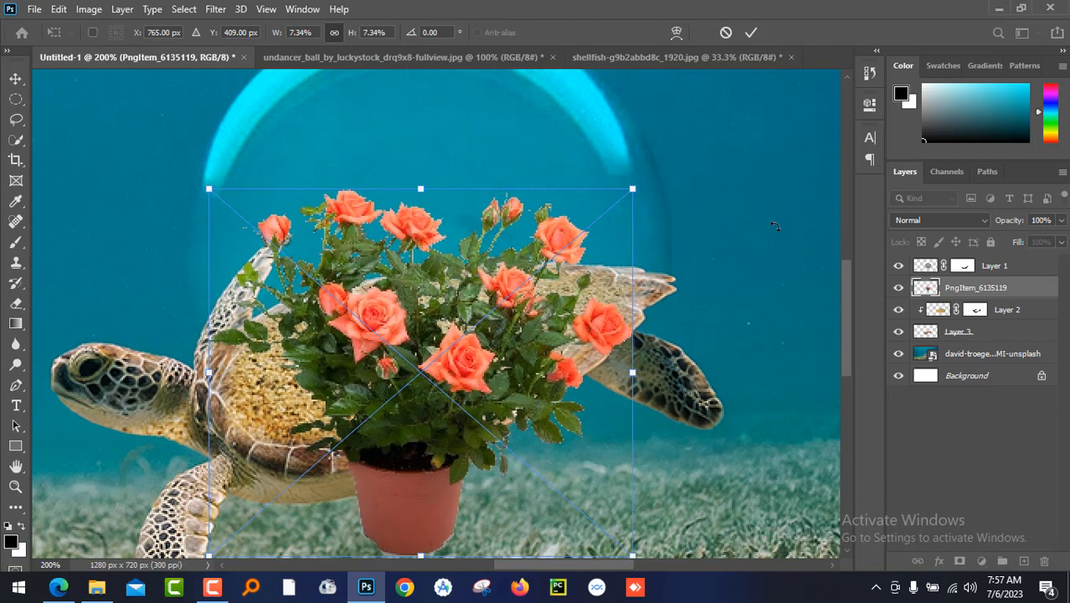
pyautogui.moveTo(458, 364); pyautogui.dragTo(480, 299)
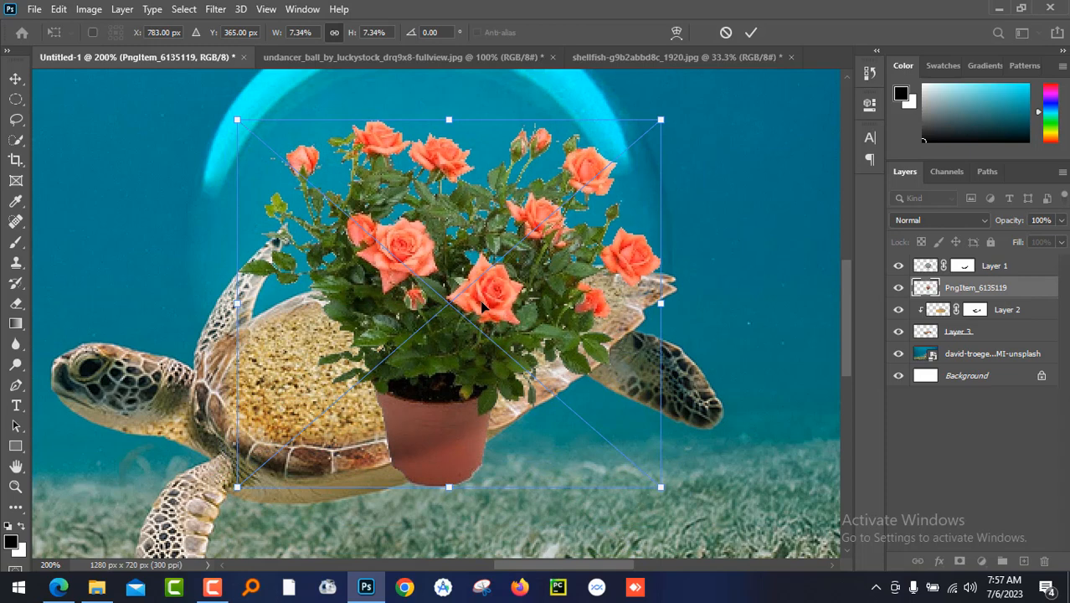
pyautogui.press('Return')
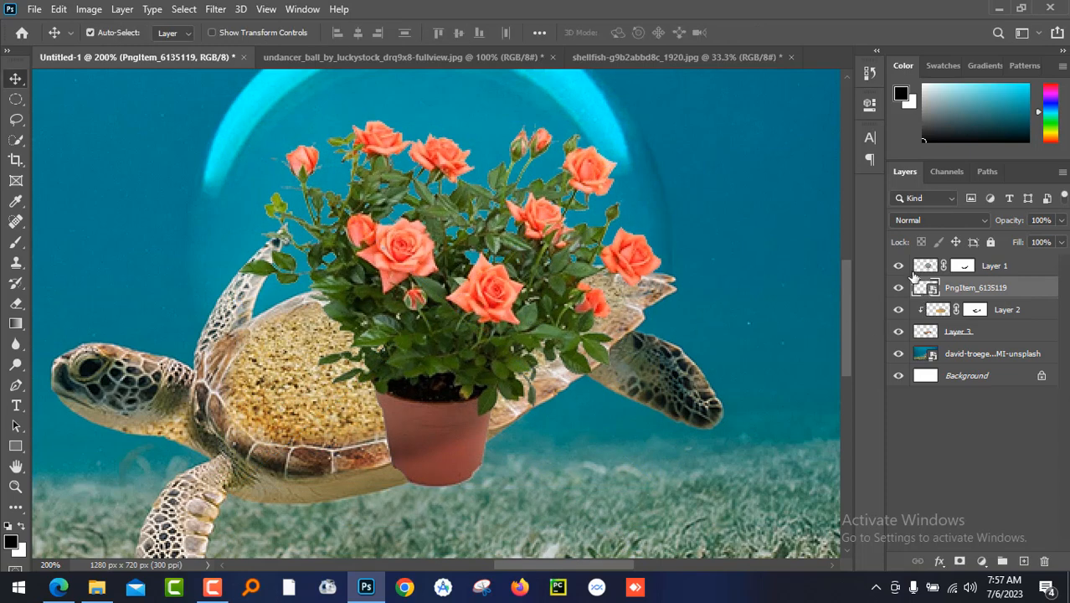
pyautogui.click(897, 265)
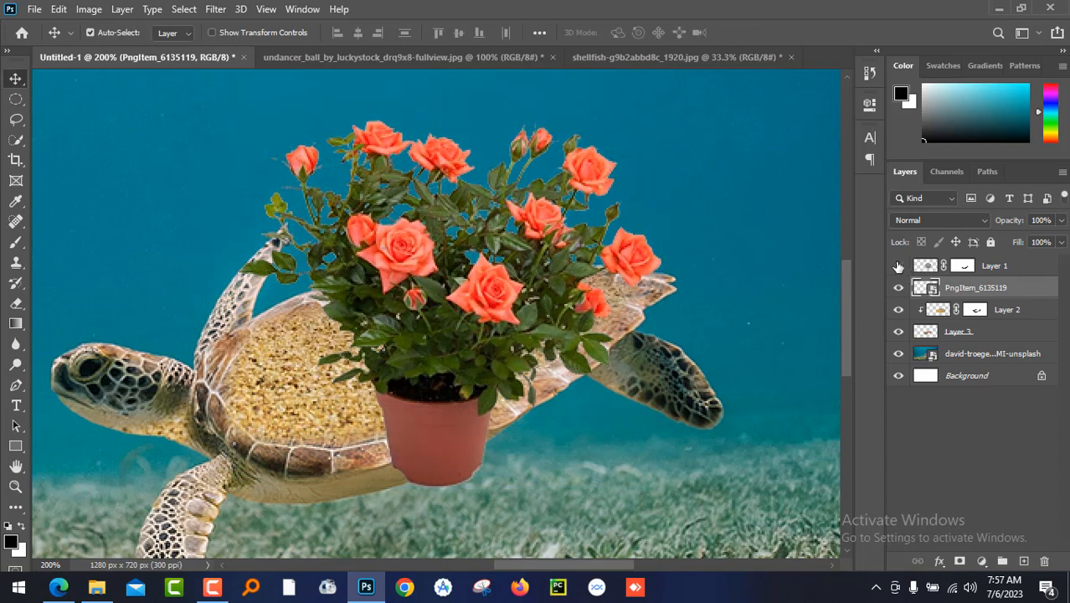
pyautogui.moveTo(468, 336); pyautogui.dragTo(446, 328)
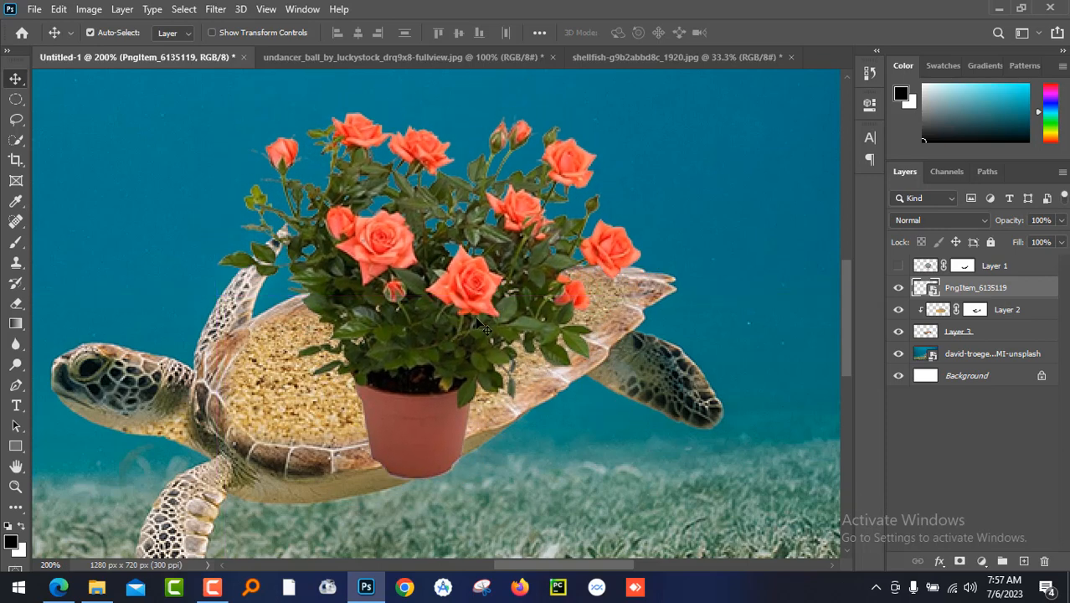
# Add a layer mask to the rose plant and paint out its pot with a black 25 px brush
pyautogui.click(960, 561)
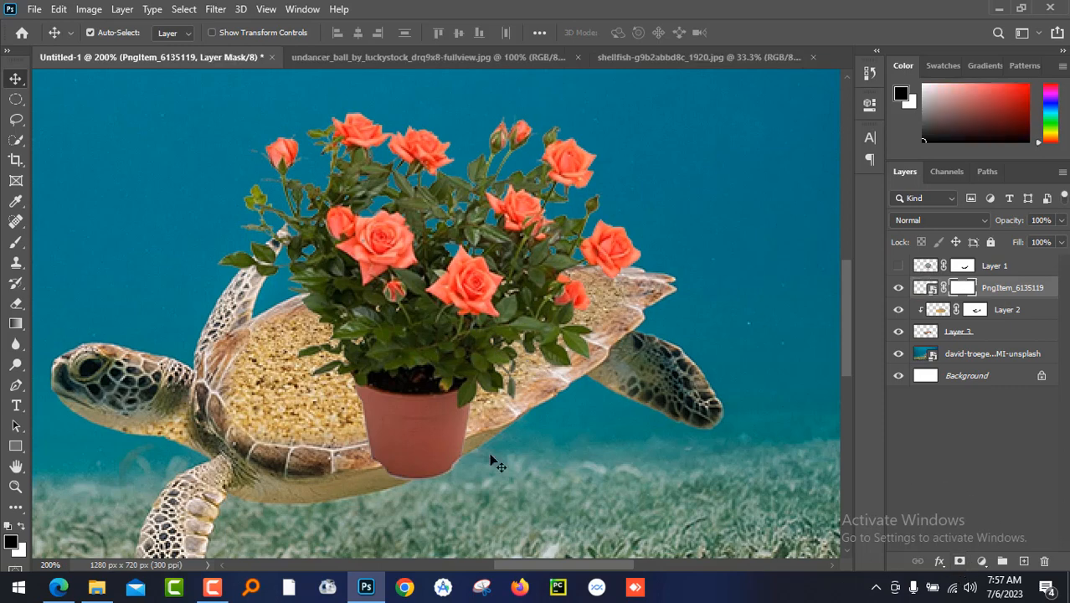
pyautogui.click(16, 244)
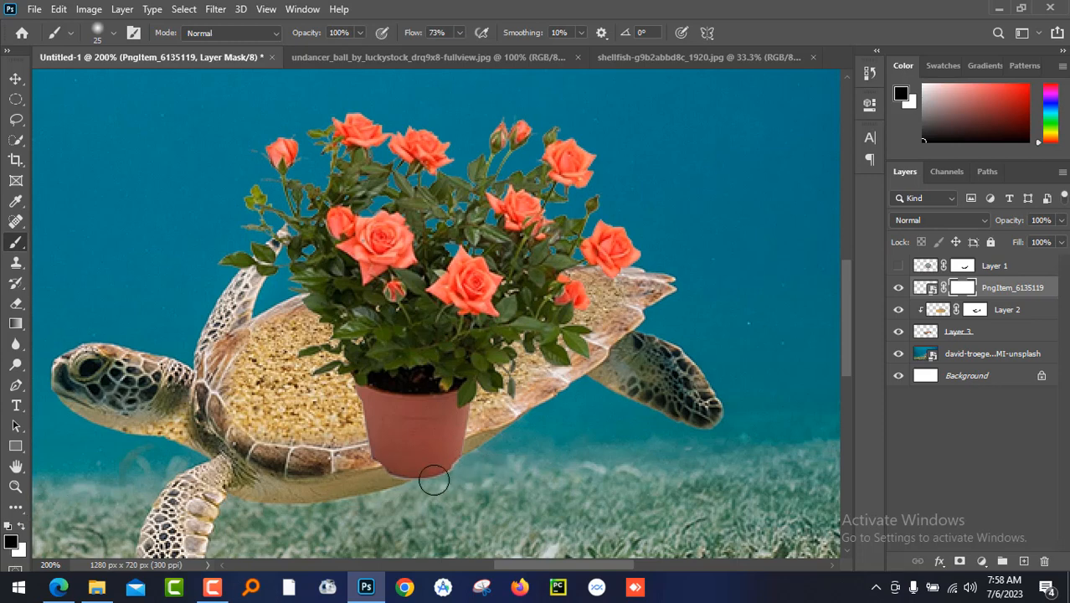
pyautogui.moveTo(424, 477)
pyautogui.mouseDown()
pyautogui.moveTo(350, 485)
pyautogui.moveTo(474, 462)
pyautogui.moveTo(433, 467)
pyautogui.moveTo(457, 451)
pyautogui.moveTo(429, 444)
pyautogui.moveTo(368, 456)
pyautogui.moveTo(438, 441)
pyautogui.moveTo(377, 442)
pyautogui.moveTo(375, 429)
pyautogui.moveTo(473, 432)
pyautogui.moveTo(438, 421)
pyautogui.moveTo(472, 410)
pyautogui.moveTo(385, 416)
pyautogui.moveTo(355, 401)
pyautogui.moveTo(460, 401)
pyautogui.moveTo(357, 388)
pyautogui.mouseUp()
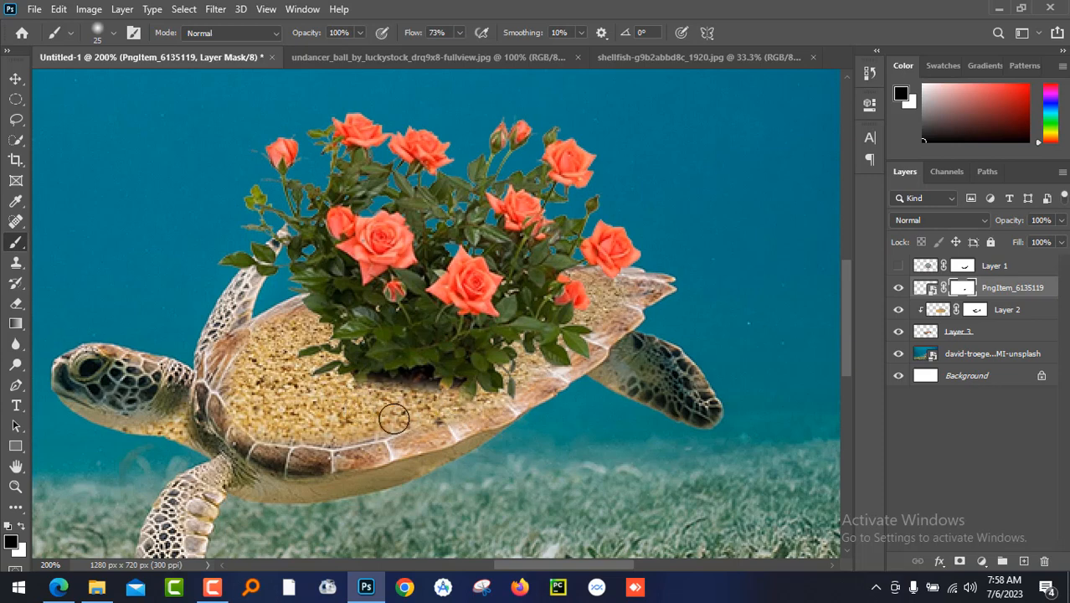
# Shrink the rose plant slightly, tilt it counterclockwise and seat it on the sand in the shell's centre
pyautogui.click(15, 78)
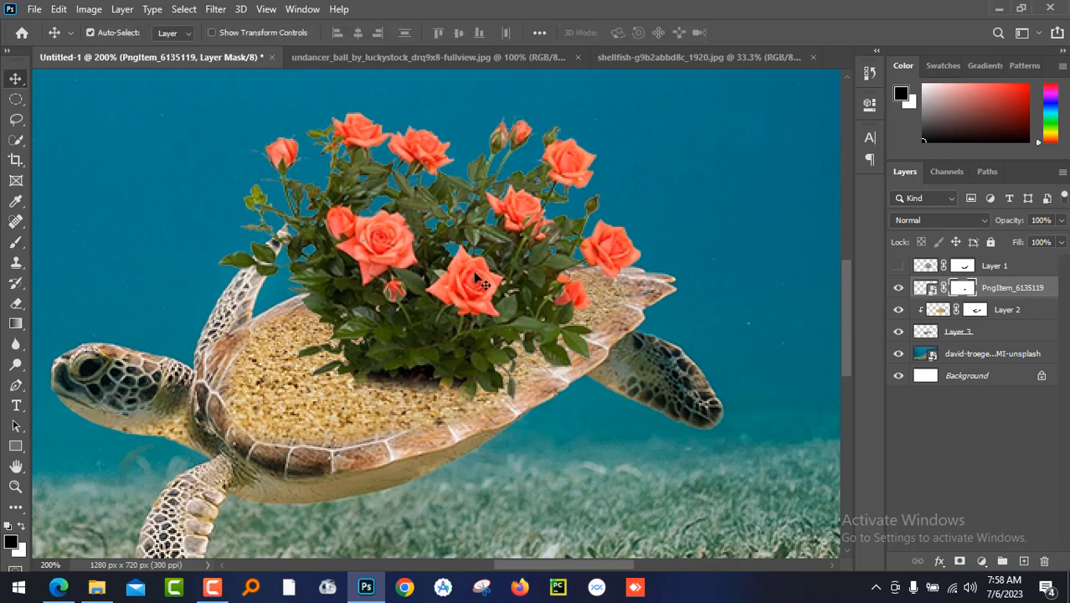
pyautogui.hotkey('ctrl', 't')
pyautogui.moveTo(660, 115); pyautogui.dragTo(622, 65)
pyautogui.moveTo(685, 408); pyautogui.dragTo(636, 392)
pyautogui.moveTo(456, 309); pyautogui.dragTo(424, 331)
pyautogui.moveTo(518, 133); pyautogui.dragTo(540, 126)
pyautogui.press('Return')
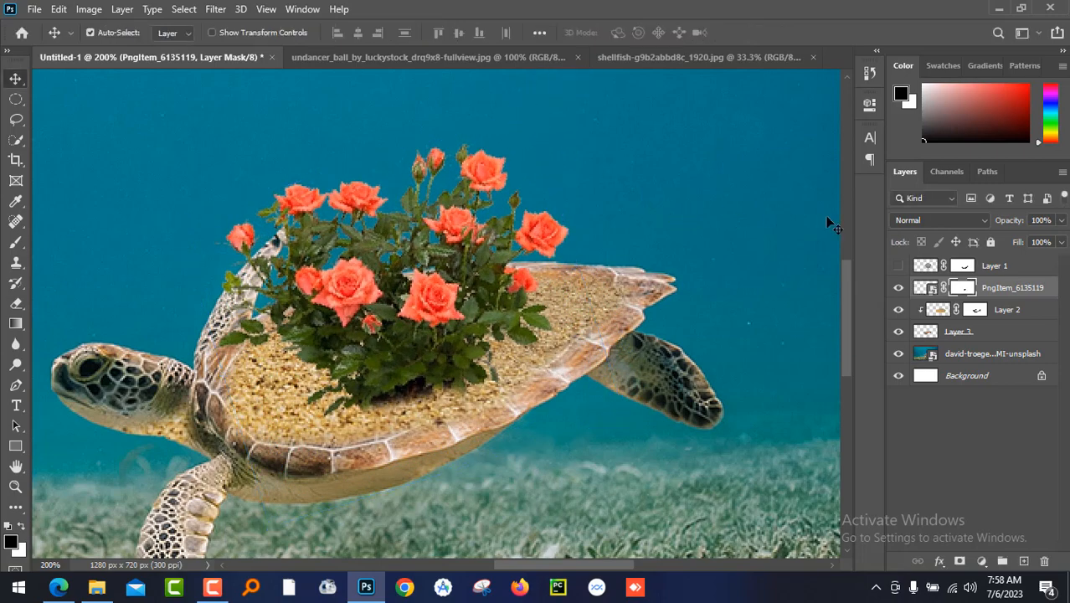
pyautogui.click(898, 265)
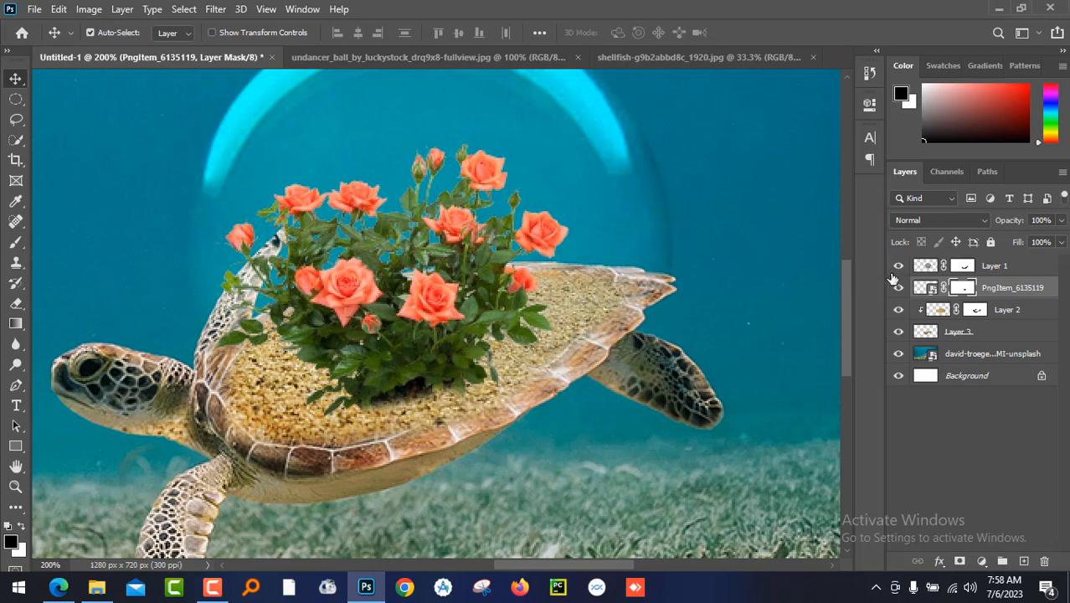
pyautogui.click(899, 265)
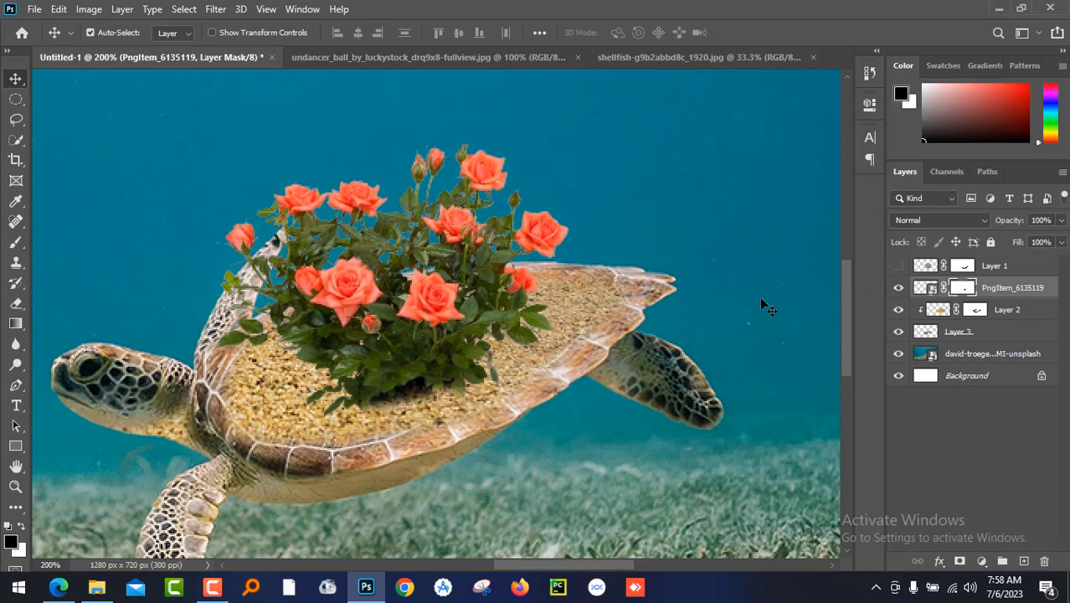
# Mask out the rose leaves that overlap the turtle's raised flipper with a 20 px black brush
pyautogui.hotkey('ctrl', '+')
pyautogui.hotkey('ctrl', '+')
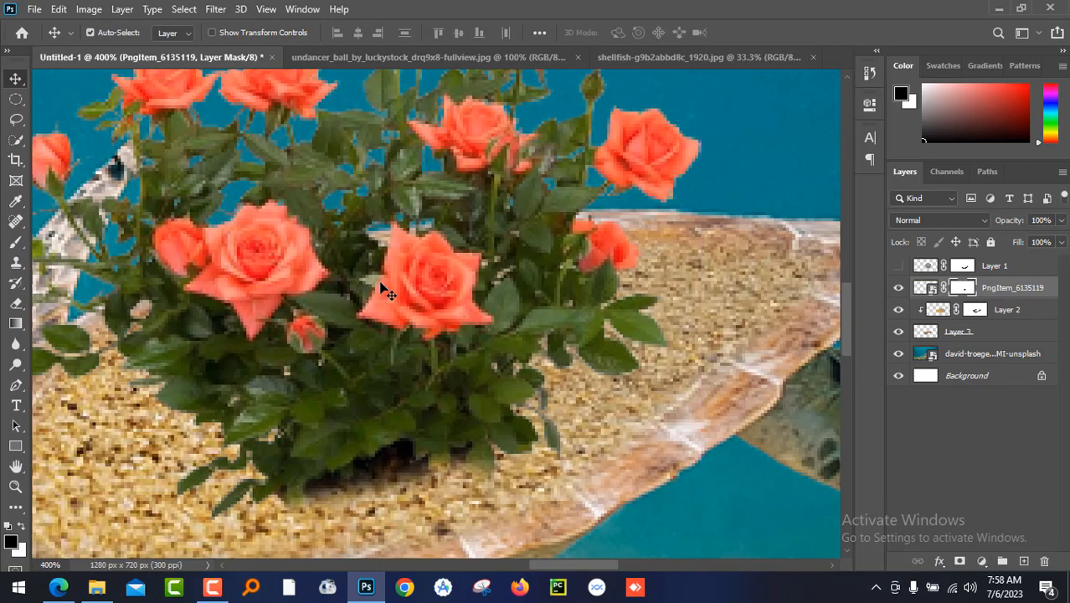
pyautogui.moveTo(279, 299); pyautogui.dragTo(437, 305)
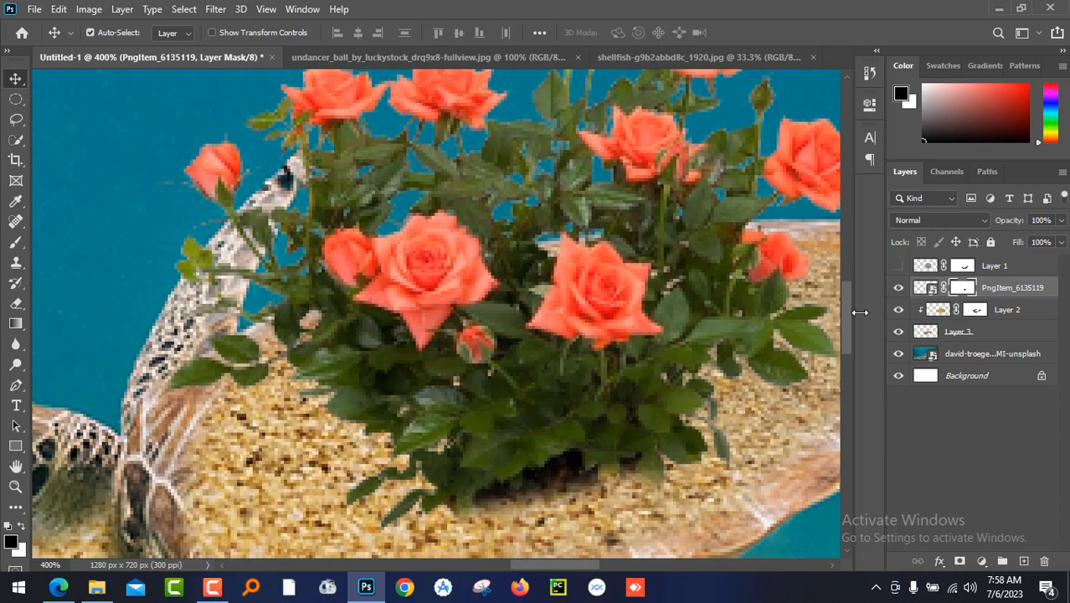
pyautogui.click(899, 288)
pyautogui.click(10, 246)
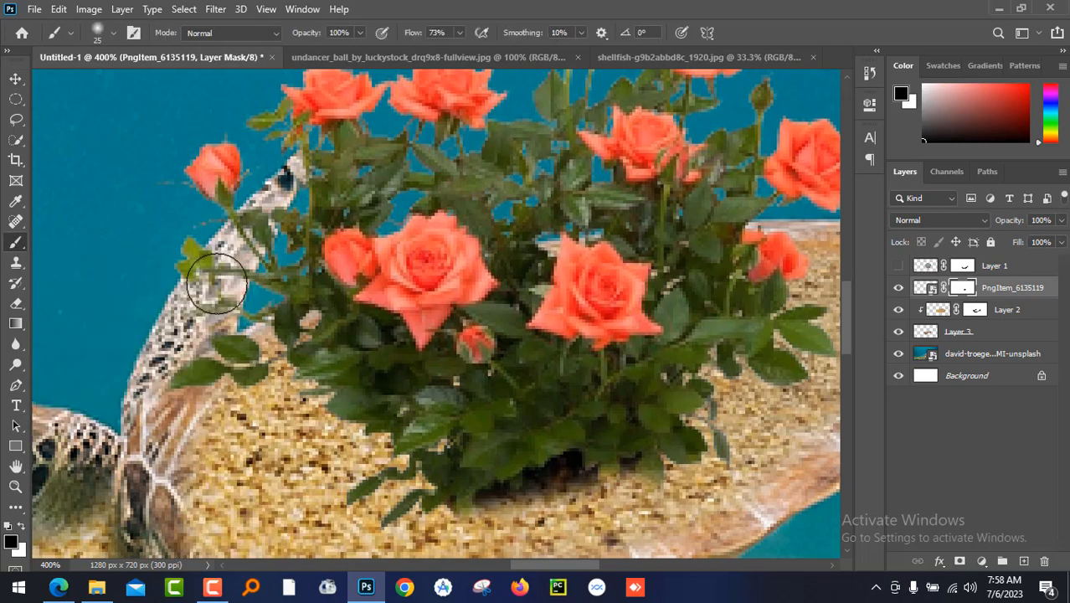
pyautogui.press('[')
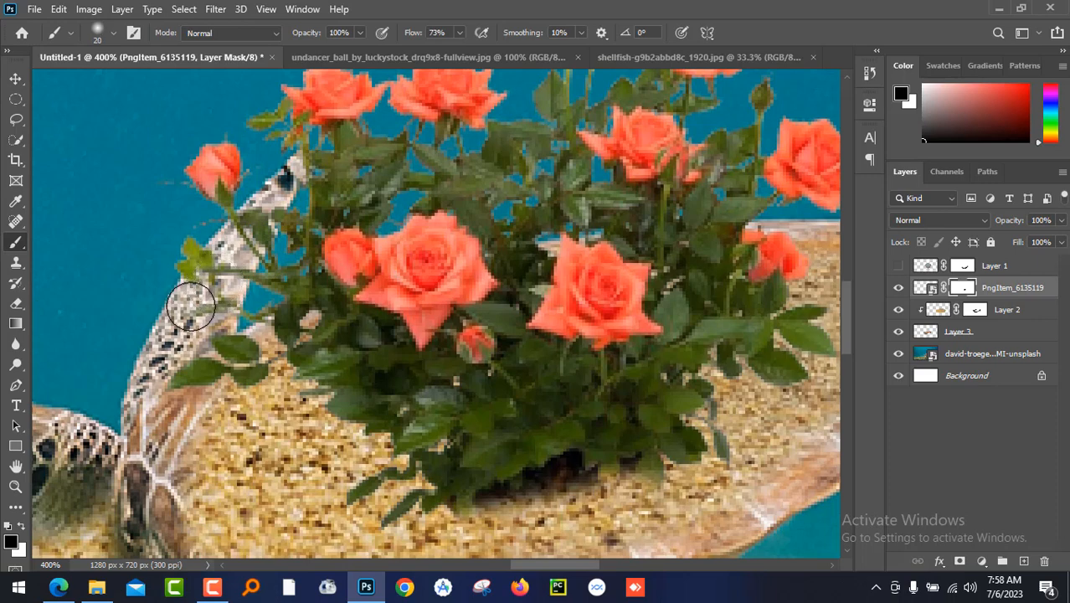
pyautogui.moveTo(197, 311)
pyautogui.mouseDown()
pyautogui.moveTo(223, 276)
pyautogui.moveTo(212, 337)
pyautogui.moveTo(189, 377)
pyautogui.moveTo(184, 369)
pyautogui.moveTo(209, 329)
pyautogui.moveTo(191, 377)
pyautogui.moveTo(215, 270)
pyautogui.moveTo(299, 163)
pyautogui.moveTo(257, 230)
pyautogui.mouseUp()
# Mask out the remaining leaves beside the flipper's base with a 9 px brush, and show the glass ball layer
pyautogui.press('[')
pyautogui.press('[')
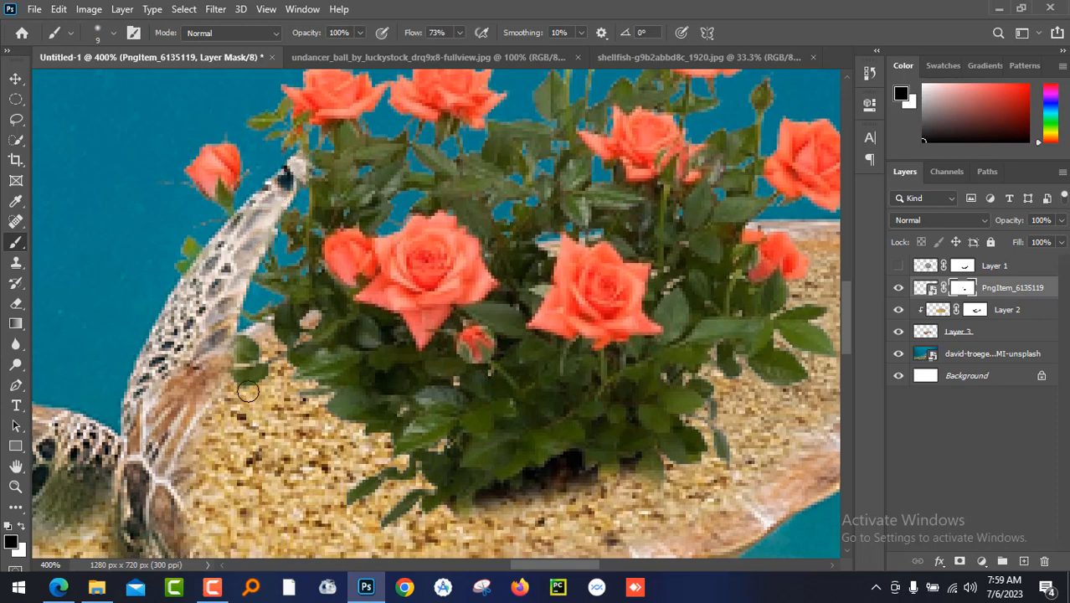
pyautogui.moveTo(243, 361)
pyautogui.mouseDown()
pyautogui.moveTo(233, 365)
pyautogui.moveTo(251, 364)
pyautogui.moveTo(253, 351)
pyautogui.moveTo(234, 383)
pyautogui.moveTo(251, 367)
pyautogui.moveTo(257, 375)
pyautogui.mouseUp()
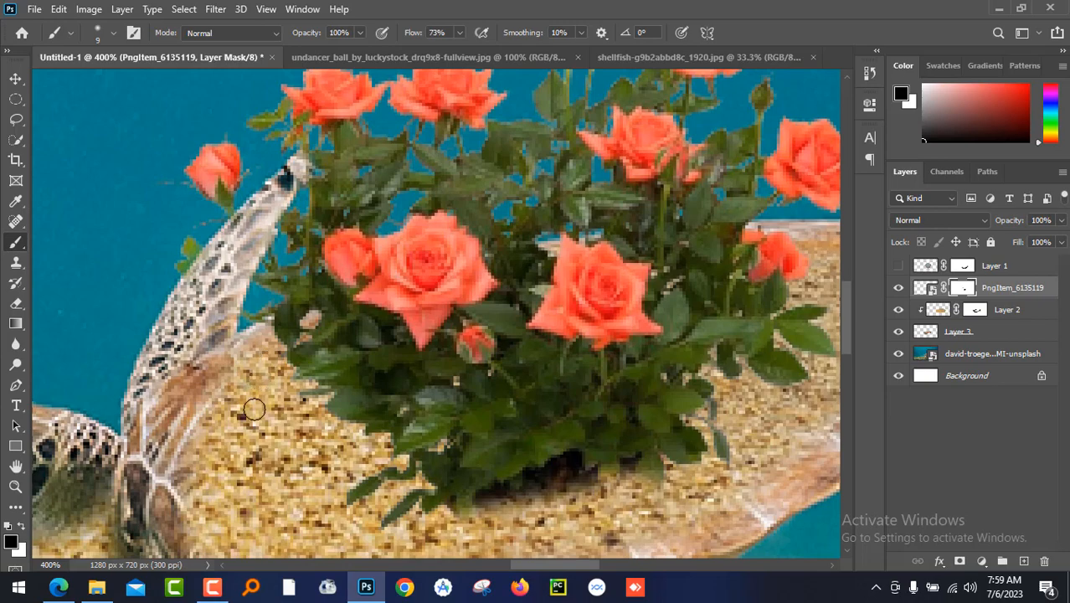
pyautogui.hotkey('ctrl', '0')
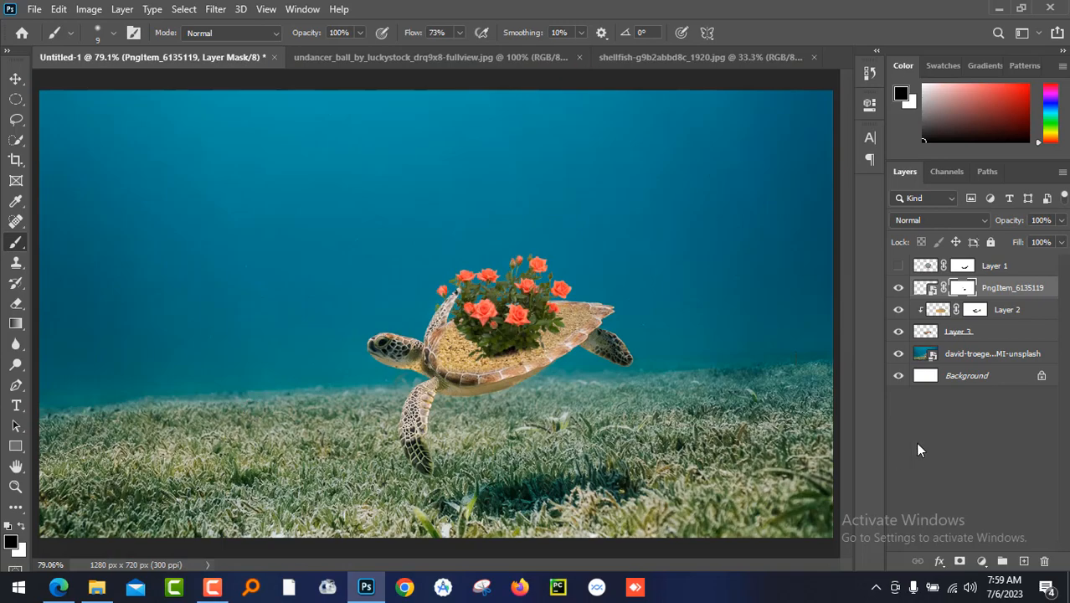
pyautogui.click(899, 266)
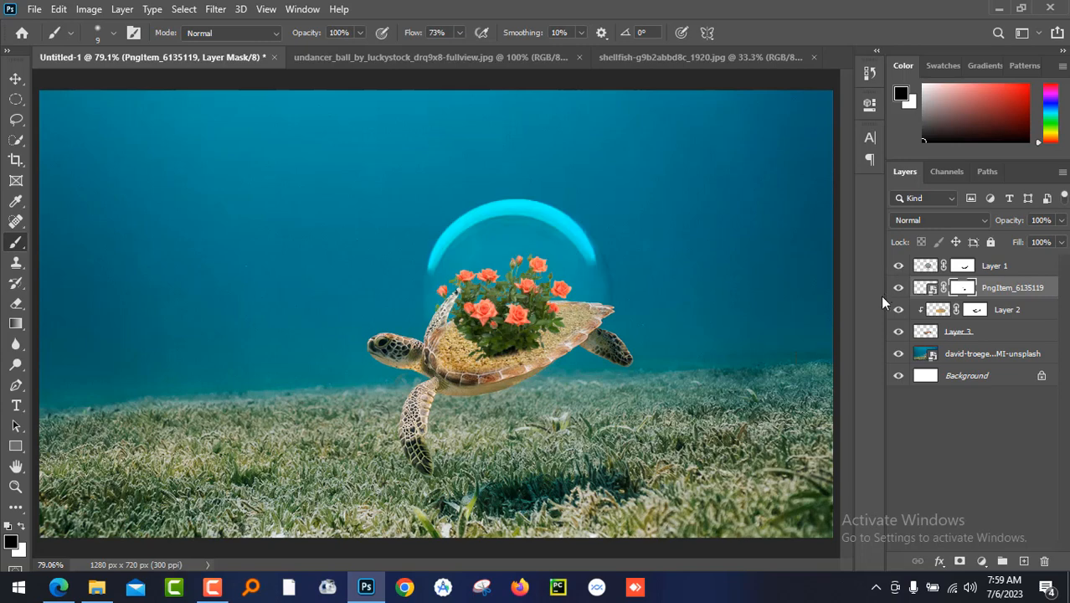
# Apply a Brightness/Contrast adjustment to the rose plant with brightness 2 and contrast 63
pyautogui.hotkey('ctrl', '+')
pyautogui.hotkey('ctrl', '+')
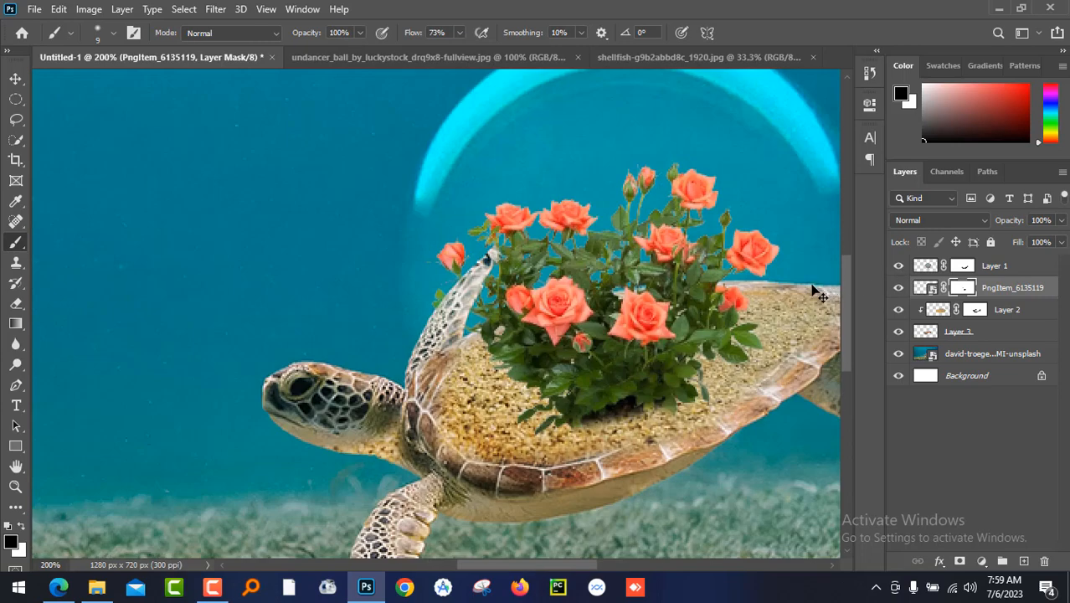
pyautogui.click(924, 288)
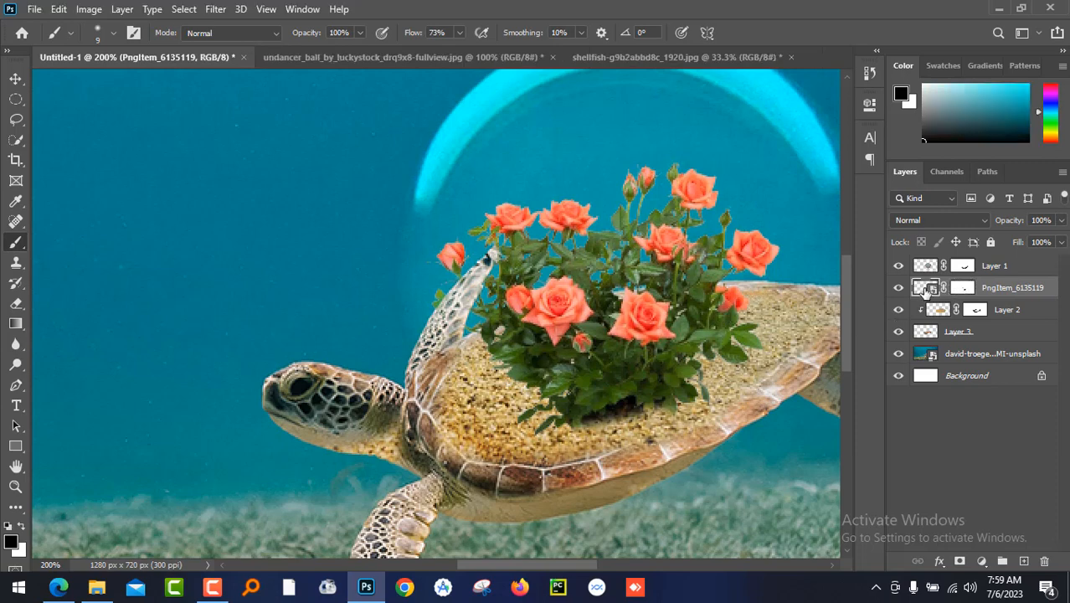
pyautogui.click(89, 9)
pyautogui.moveTo(171, 57)
pyautogui.click(285, 49)
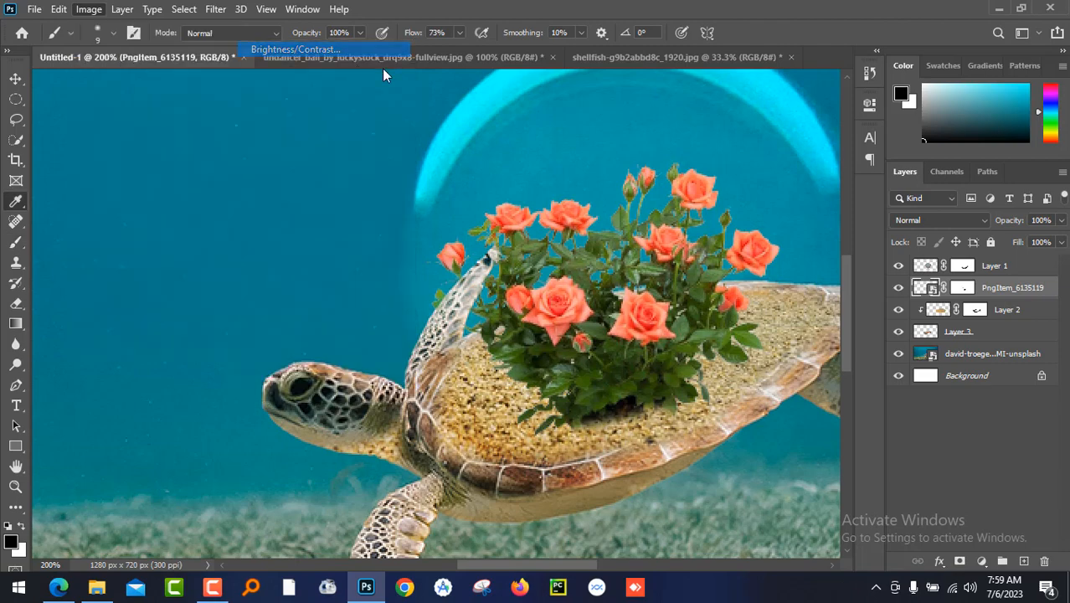
pyautogui.moveTo(537, 131); pyautogui.dragTo(796, 111)
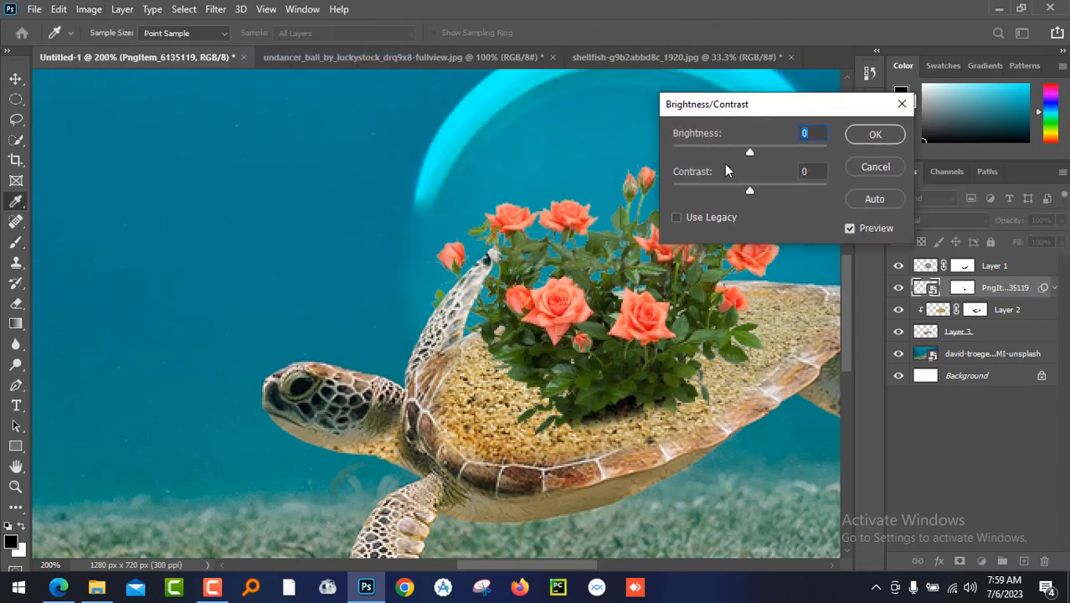
pyautogui.moveTo(752, 153); pyautogui.dragTo(756, 189)
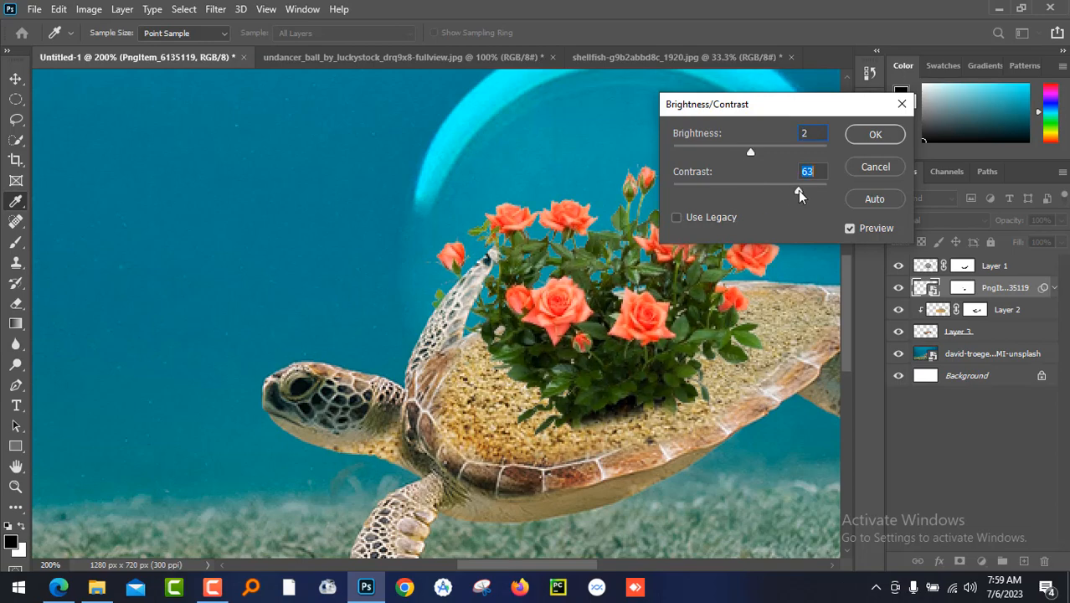
pyautogui.click(875, 134)
pyautogui.press('b')
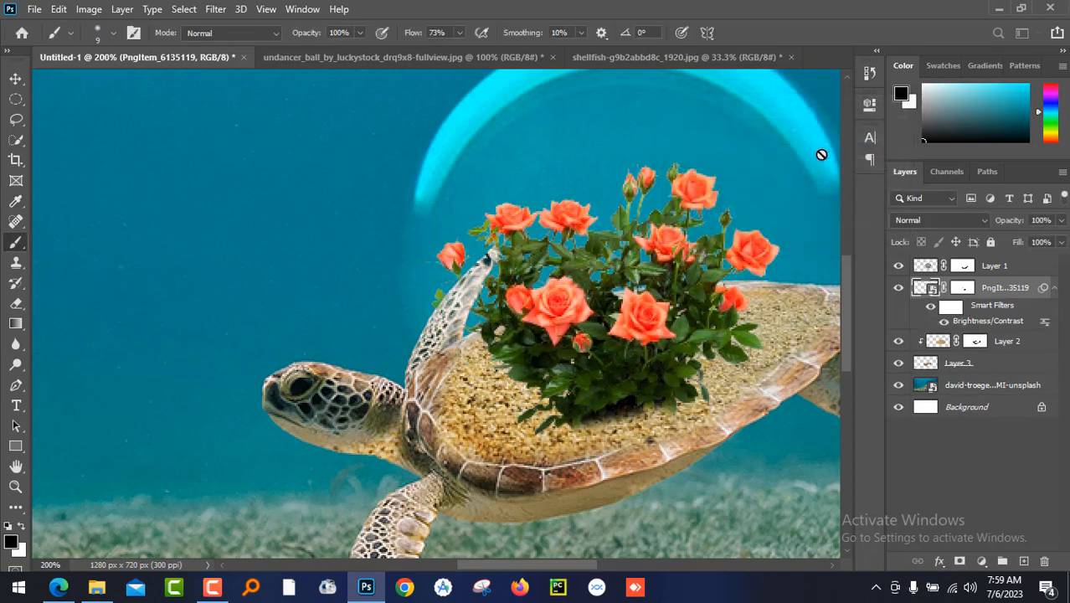
pyautogui.hotkey('ctrl', '0')
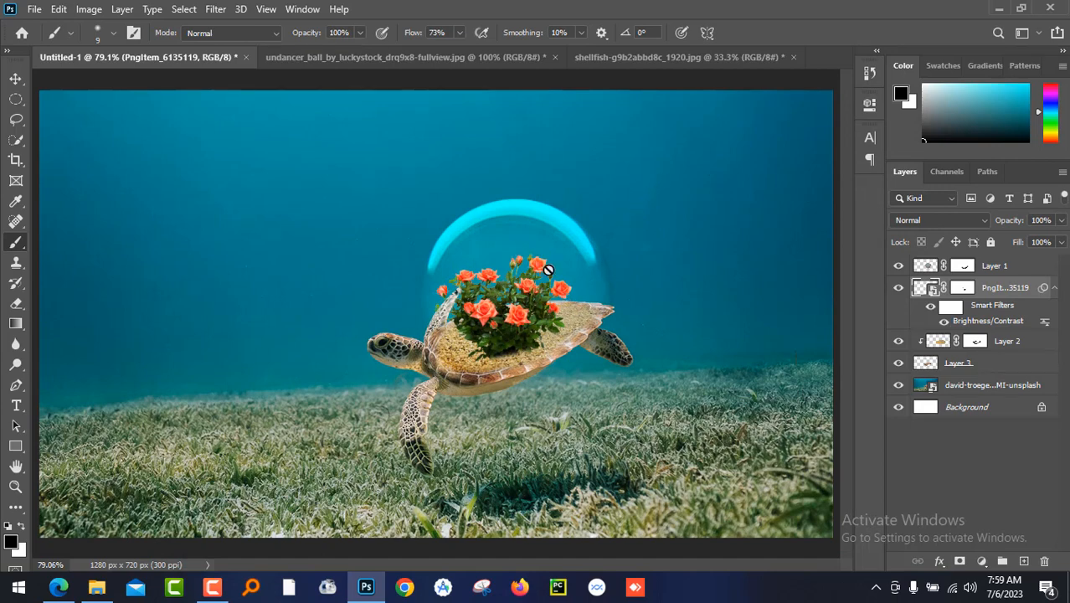
pyautogui.click(550, 242)
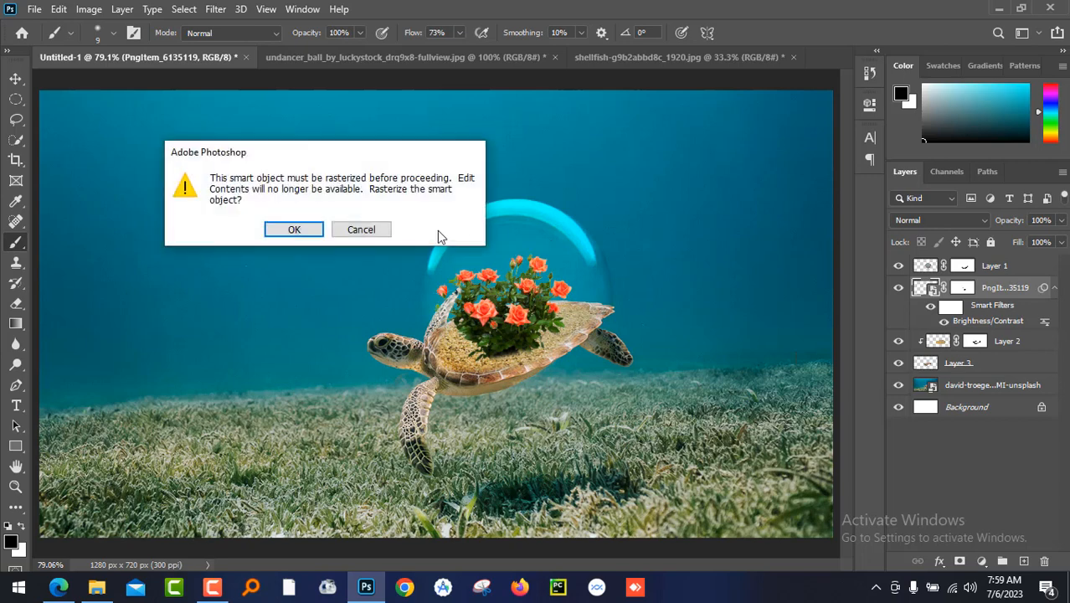
pyautogui.click(384, 229)
# Scale the glass ball layer down slightly and recentre it around the roses on the turtle's shell
pyautogui.click(916, 266)
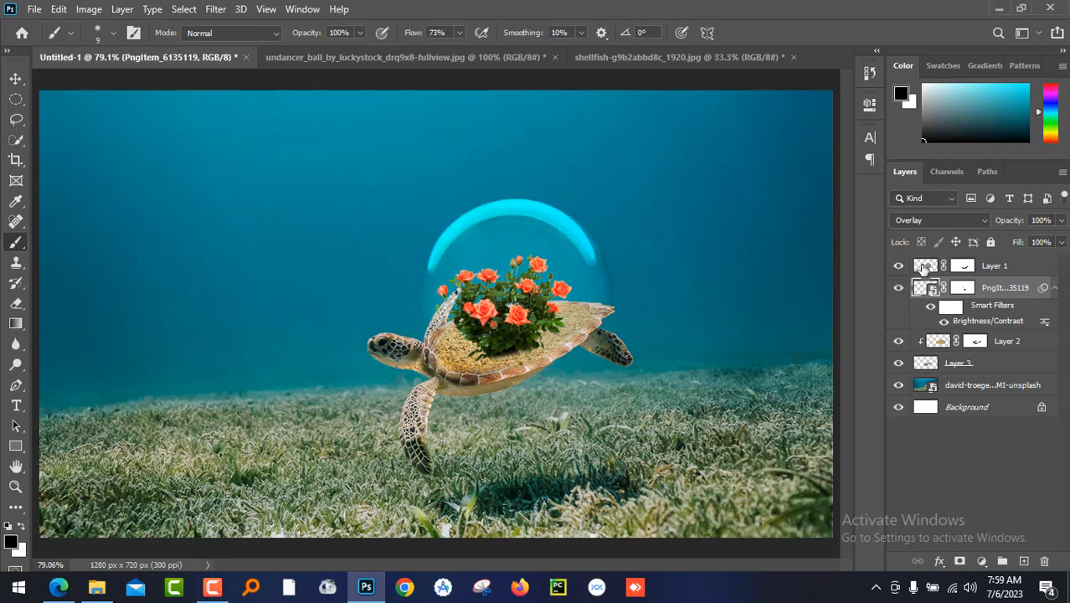
pyautogui.click(16, 77)
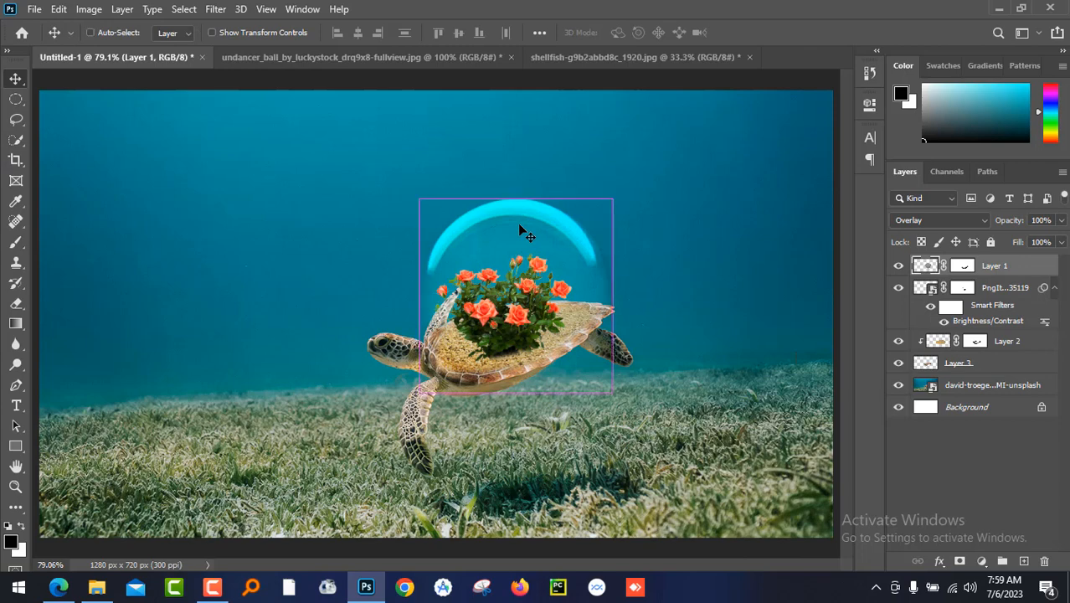
pyautogui.hotkey('ctrl', 't')
pyautogui.moveTo(613, 199); pyautogui.dragTo(601, 209)
pyautogui.moveTo(559, 241); pyautogui.dragTo(552, 241)
pyautogui.press('Return')
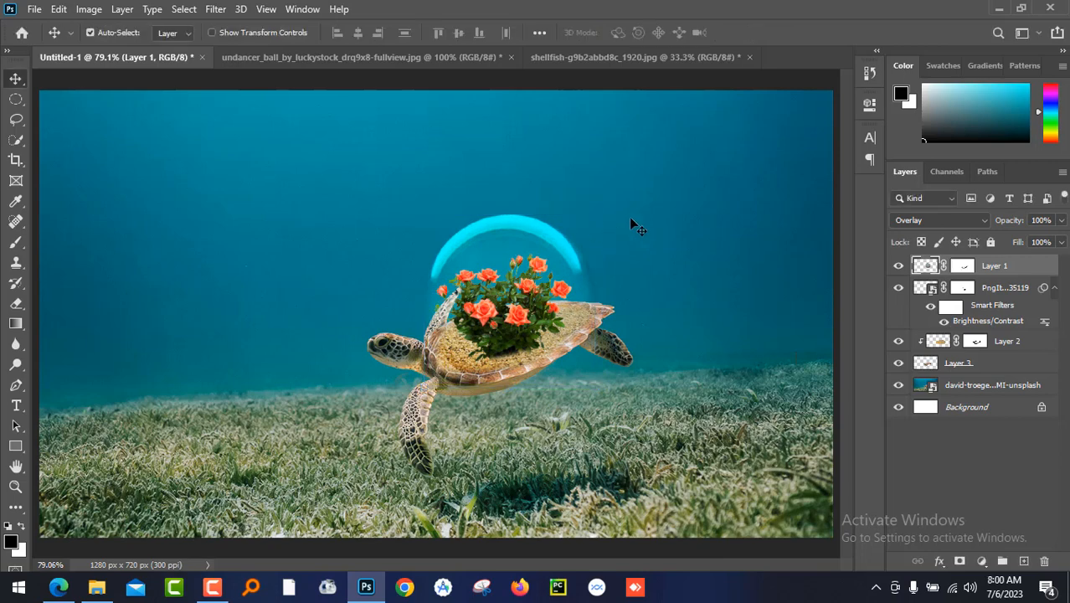
# Switch to File Explorer and open the yellow door photo with Adobe Photoshop 2020
pyautogui.click(96, 586)
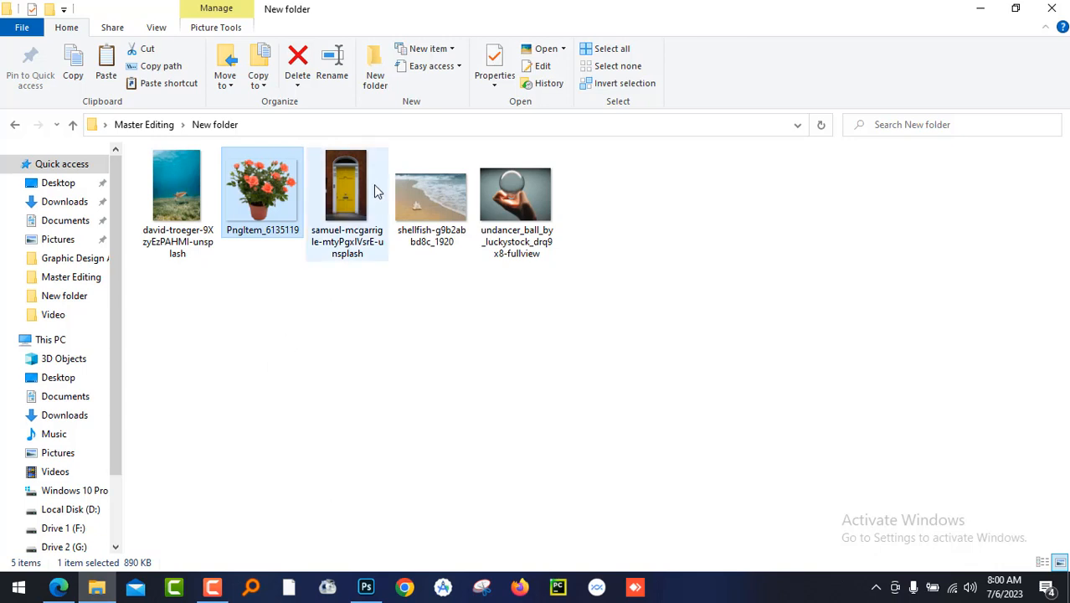
pyautogui.click(345, 195)
pyautogui.rightClick(345, 195)
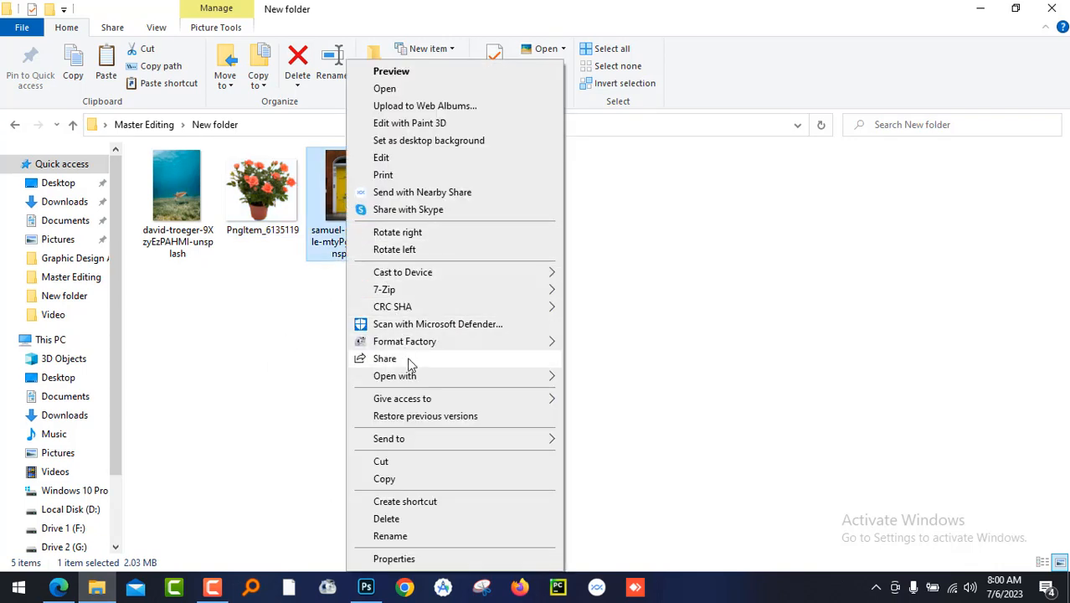
pyautogui.moveTo(469, 378)
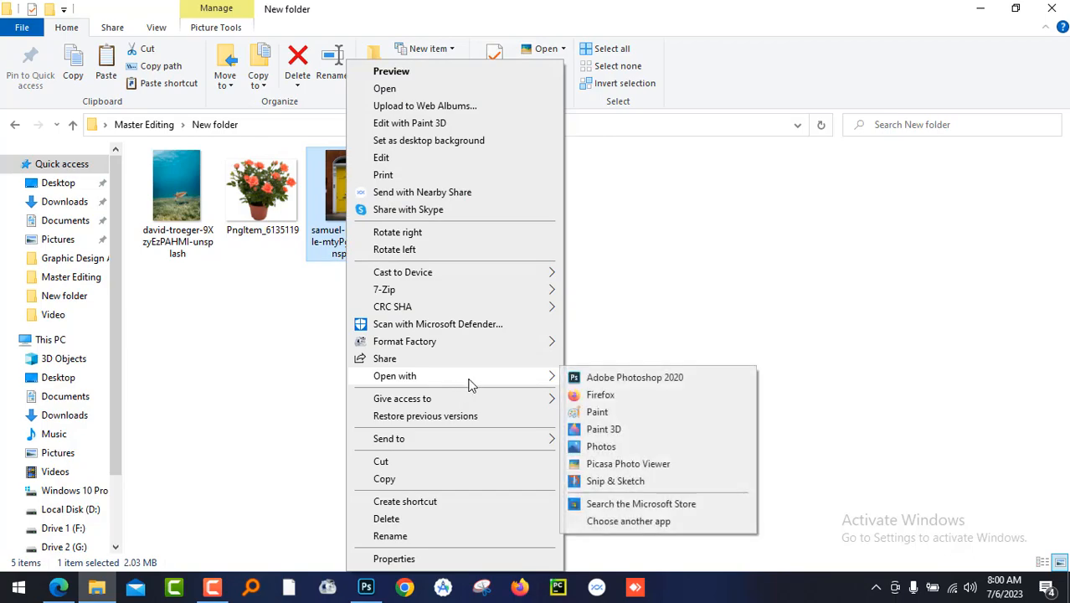
pyautogui.click(607, 378)
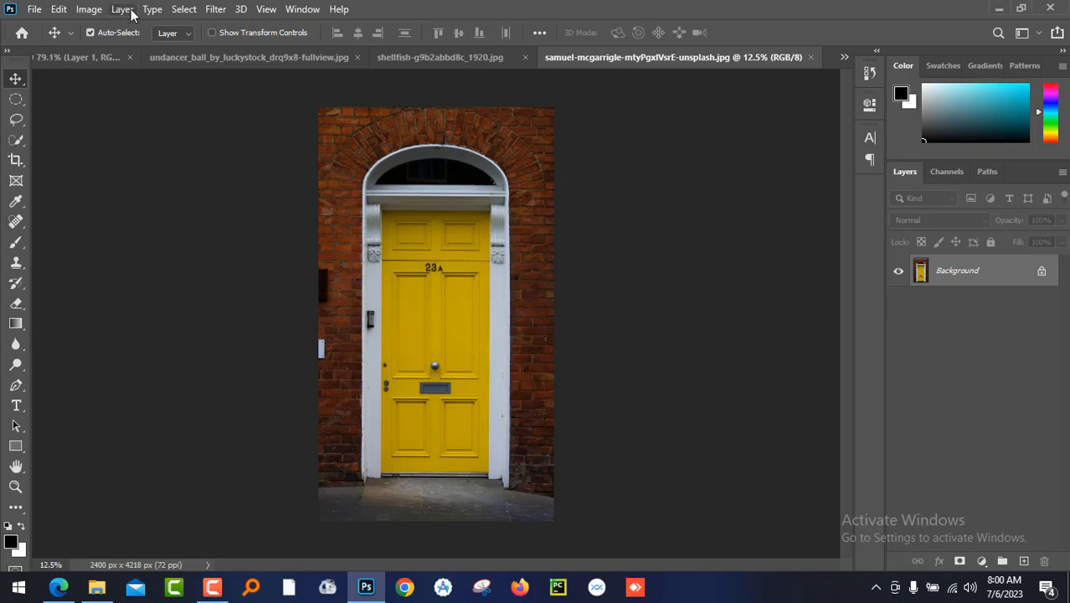
# Select the door with its white frame using Select Subject and bring it into the Untitled-1 composition
pyautogui.click(191, 12)
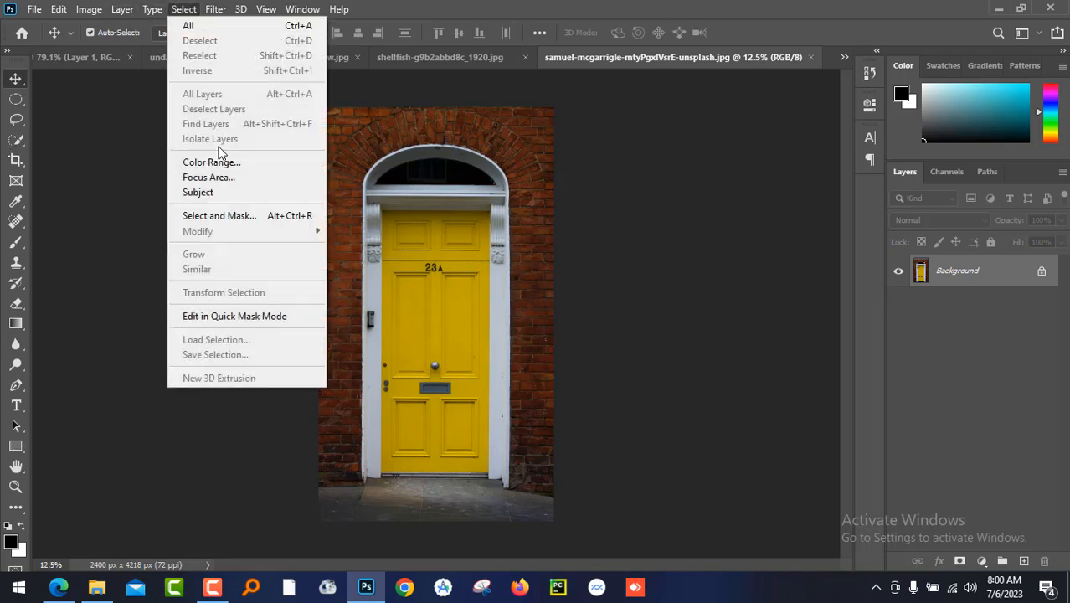
pyautogui.click(227, 195)
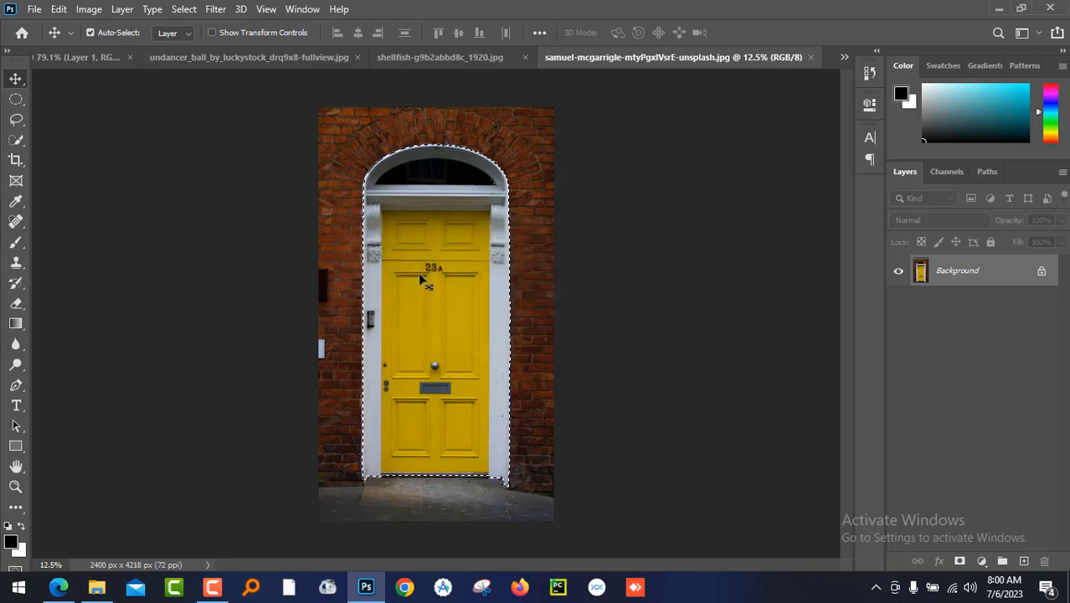
pyautogui.moveTo(418, 272); pyautogui.dragTo(275, 308)
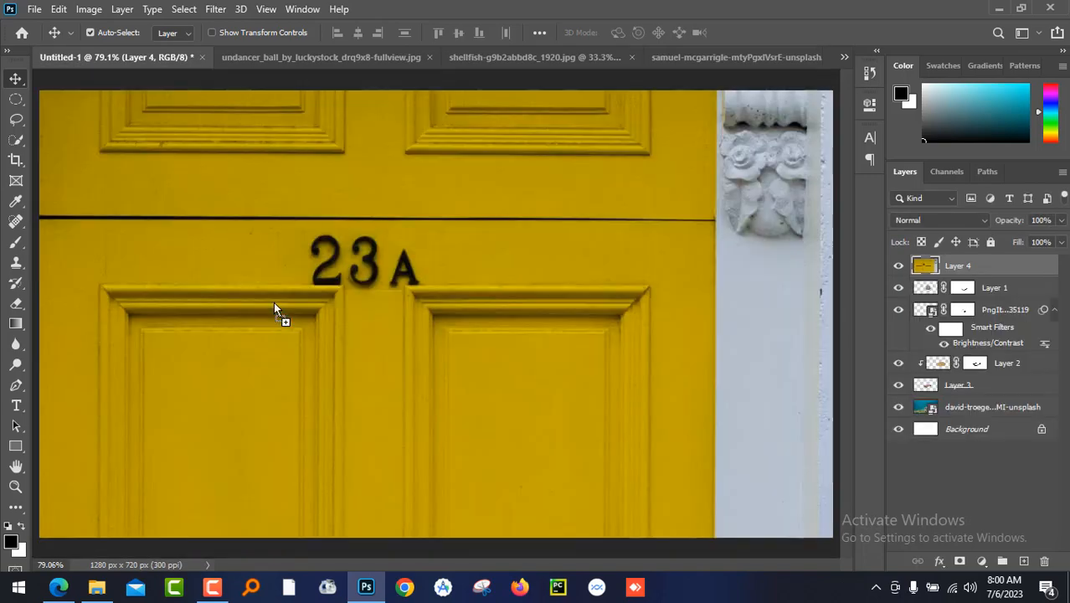
# Scale the door to 13.07% and stand it at the edge of the seabed grass, well ahead of the turtle
pyautogui.hotkey('ctrl', '-')
pyautogui.hotkey('ctrl', '-')
pyautogui.hotkey('ctrl', '-')
pyautogui.hotkey('ctrl', '-')
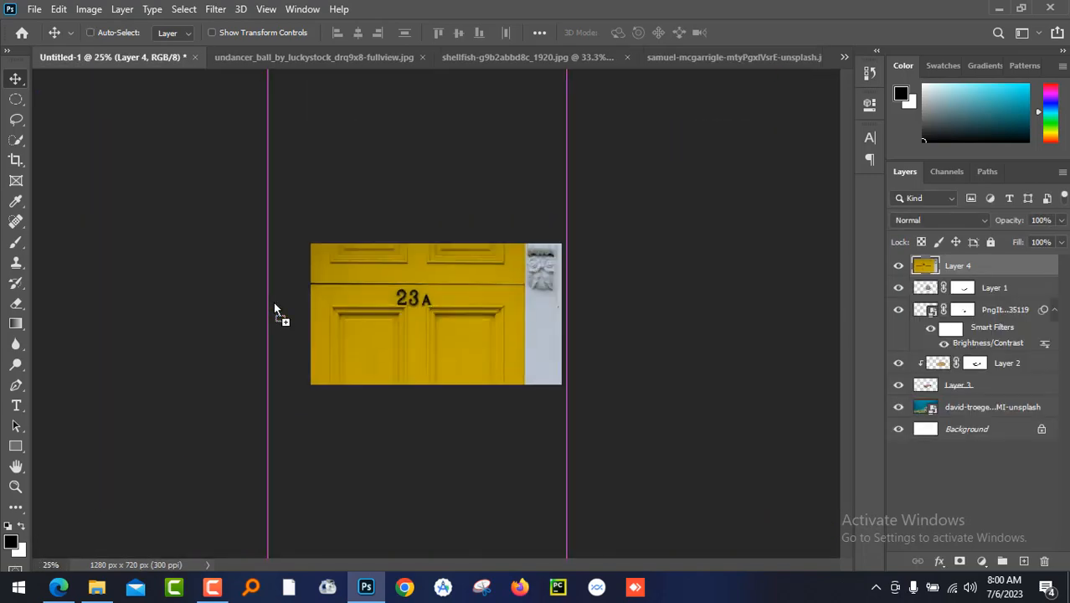
pyautogui.hotkey('ctrl', '-')
pyautogui.hotkey('ctrl', '-')
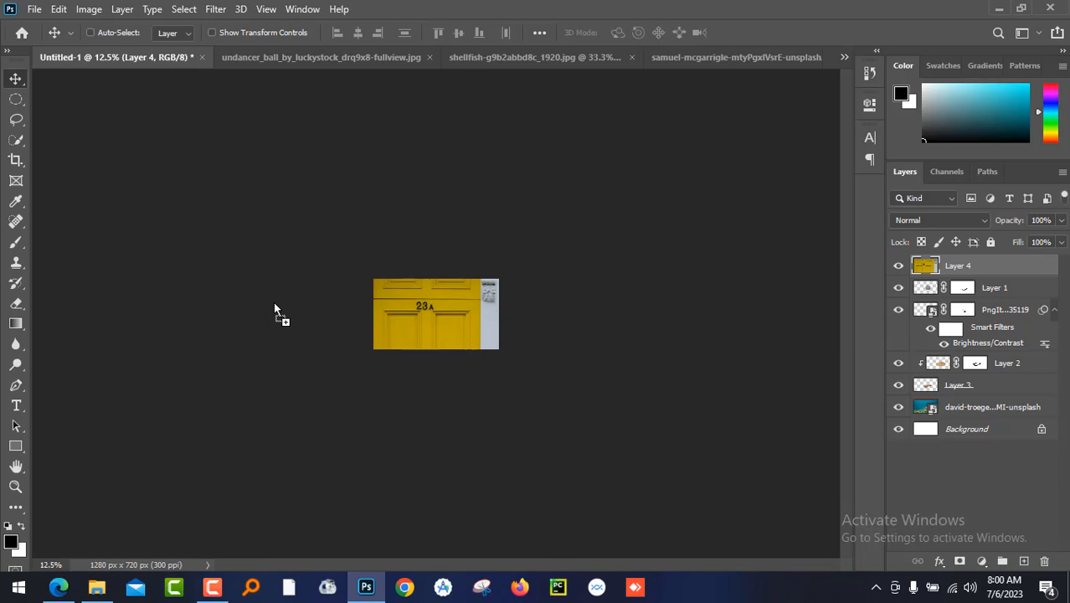
pyautogui.hotkey('ctrl', 't')
pyautogui.moveTo(502, 181); pyautogui.dragTo(418, 297)
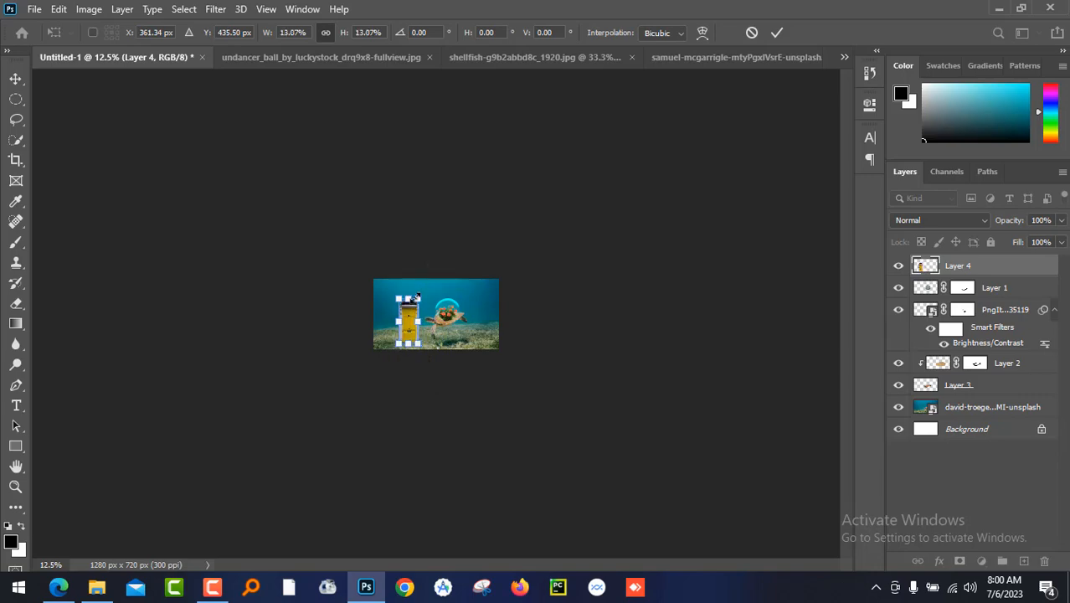
pyautogui.hotkey('ctrl', '0')
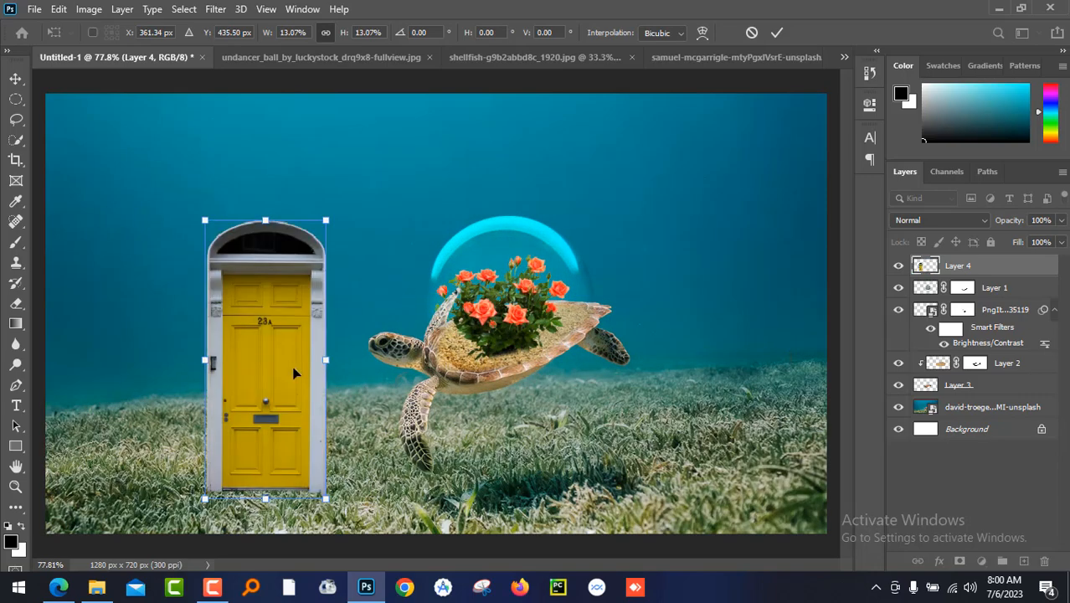
pyautogui.moveTo(294, 373); pyautogui.dragTo(191, 297)
pyautogui.press('Return')
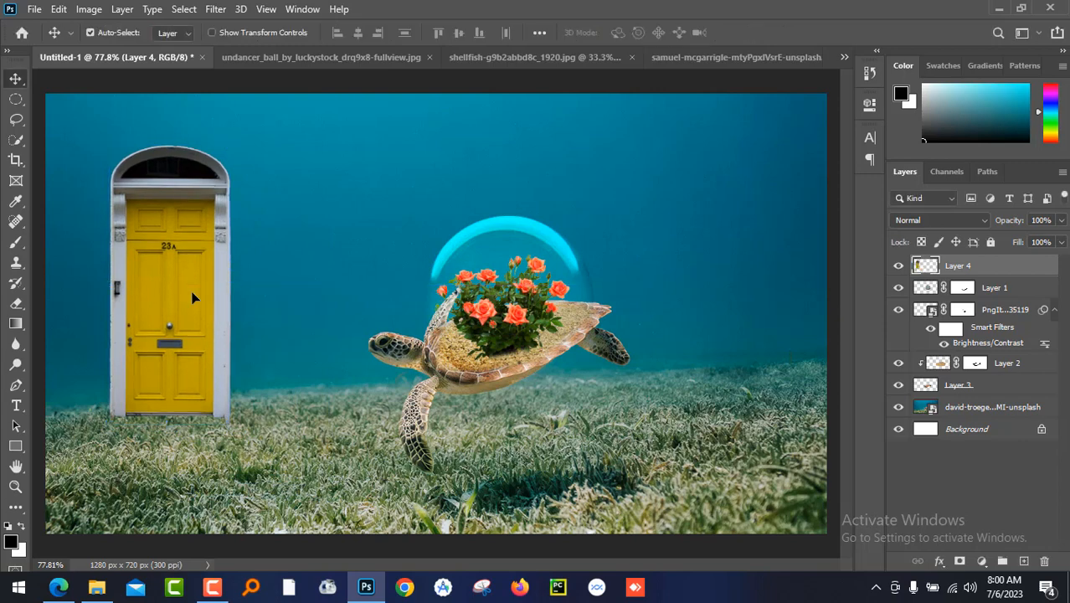
# Add a layer mask to the door and blend its bottom edge into the grass with a soft 35 px black brush
pyautogui.hotkey('ctrl', '+')
pyautogui.hotkey('ctrl', '+')
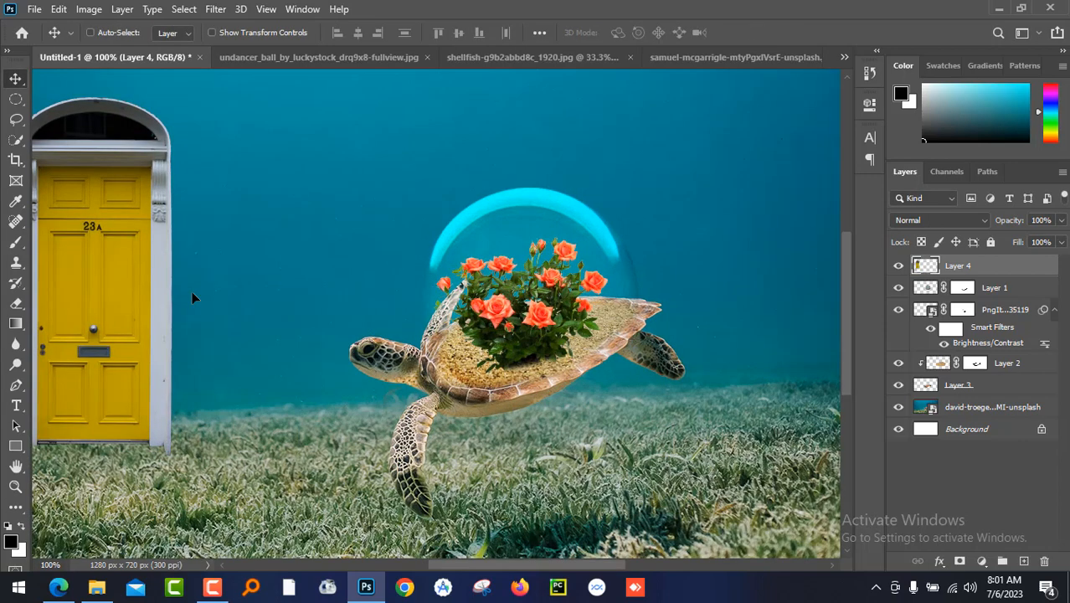
pyautogui.moveTo(192, 297); pyautogui.dragTo(483, 151)
pyautogui.moveTo(159, 379); pyautogui.dragTo(476, 311)
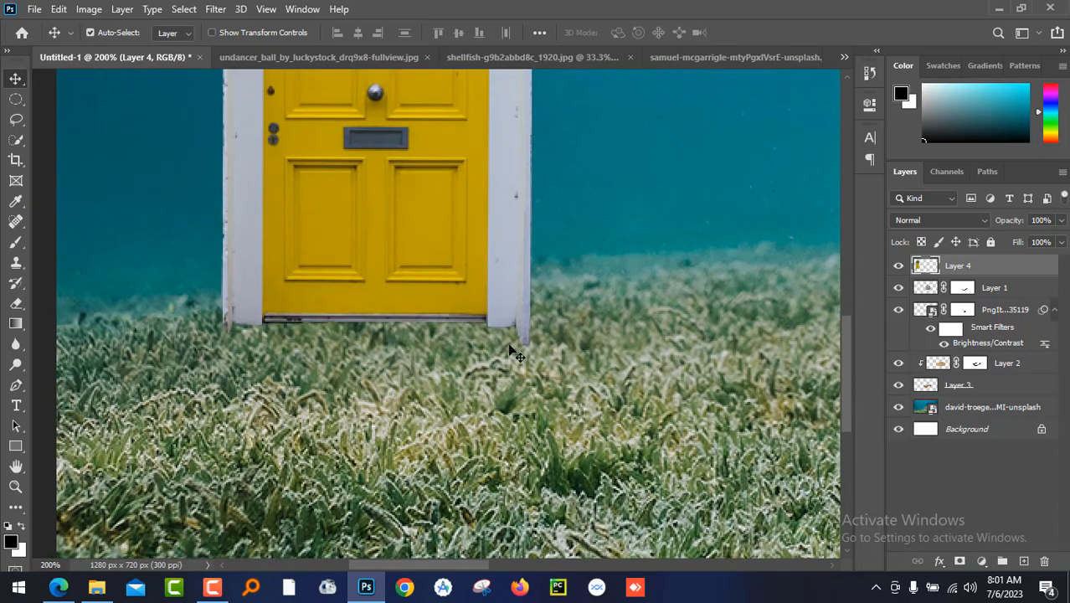
pyautogui.click(959, 561)
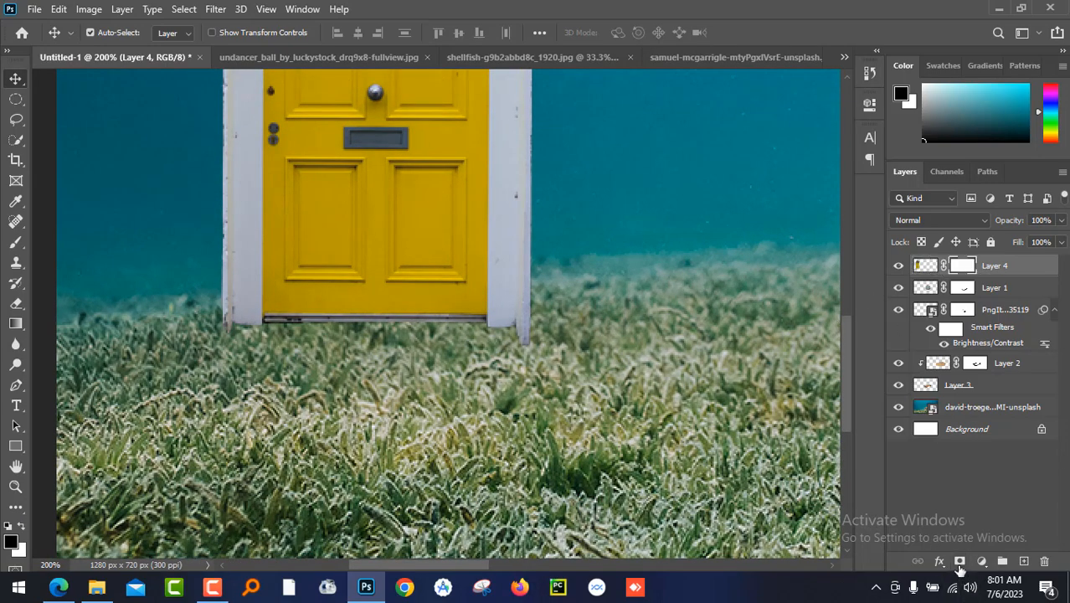
pyautogui.click(11, 243)
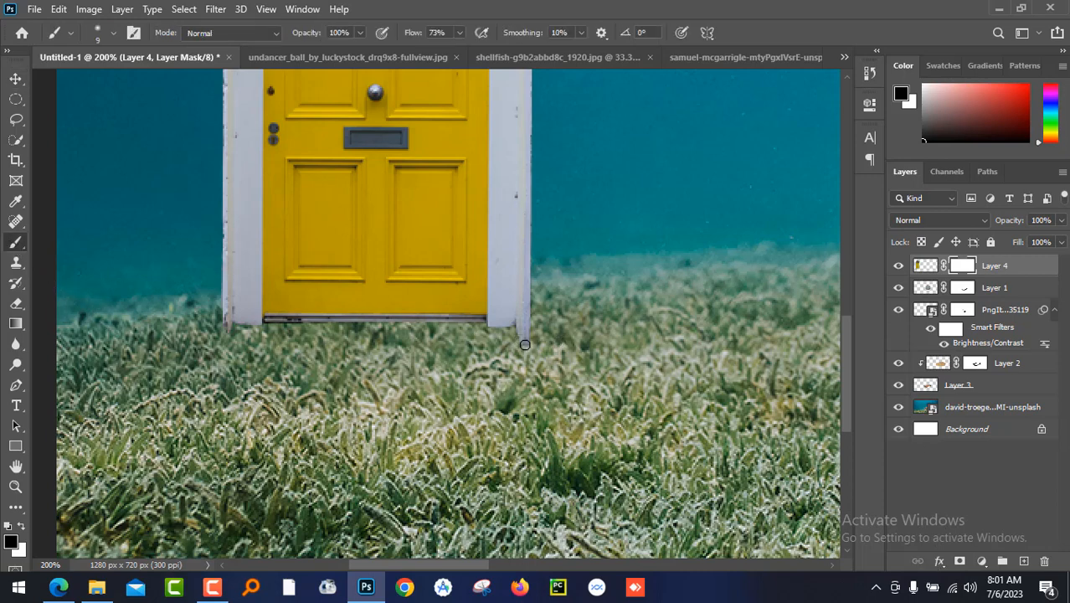
pyautogui.press(']')
pyautogui.press(']')
pyautogui.press(']')
pyautogui.press(']')
pyautogui.press(']')
pyautogui.moveTo(508, 351)
pyautogui.mouseDown()
pyautogui.moveTo(482, 346)
pyautogui.moveTo(537, 350)
pyautogui.mouseUp()
pyautogui.moveTo(207, 353); pyautogui.dragTo(512, 337)
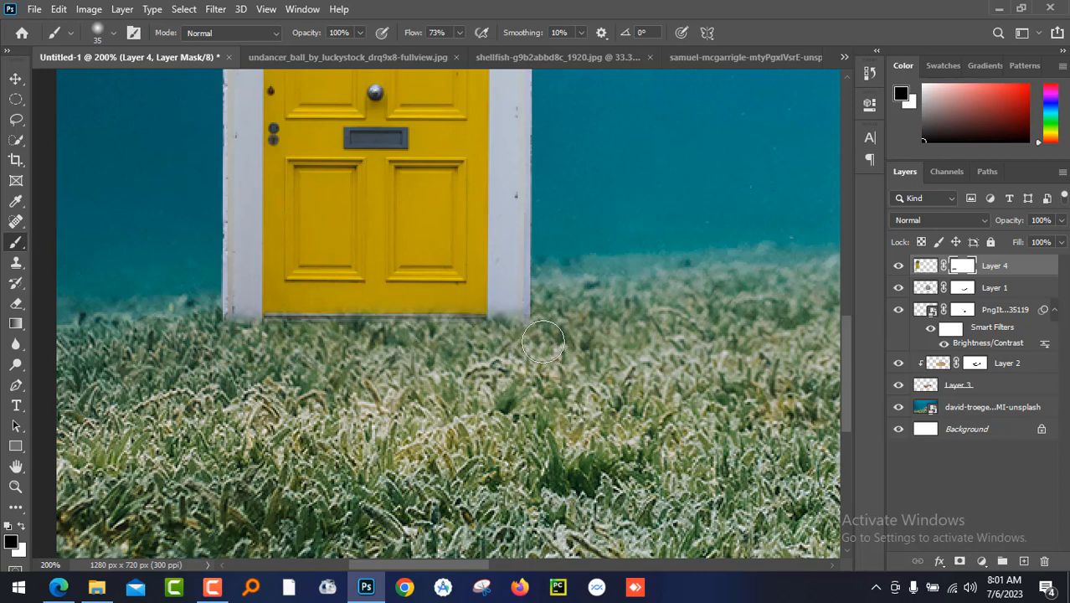
pyautogui.moveTo(445, 339); pyautogui.dragTo(238, 338)
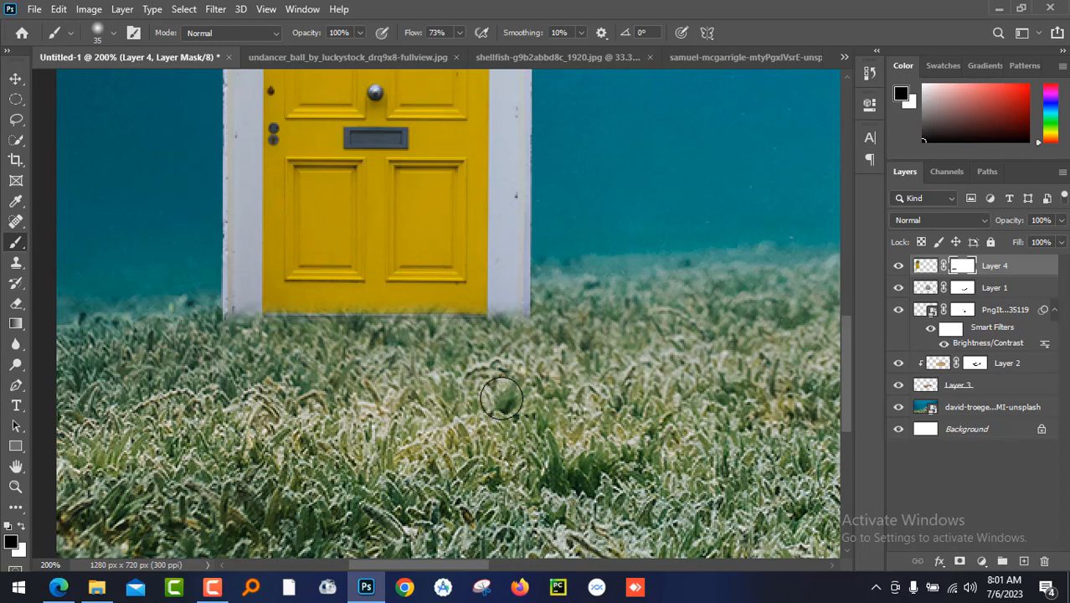
pyautogui.hotkey('ctrl', '0')
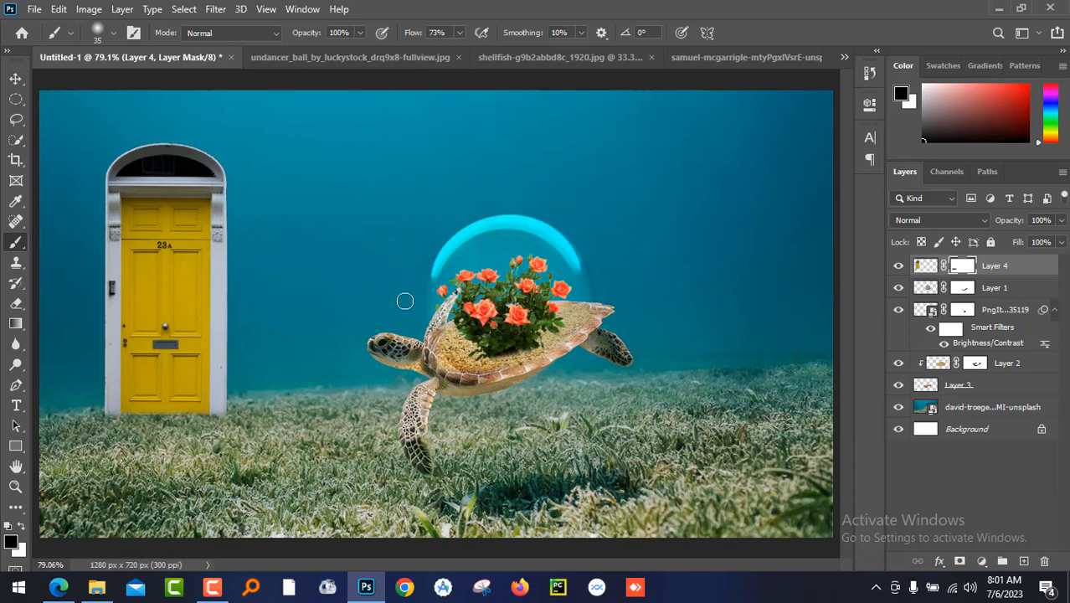
# Colorize the door layer's image with a Hue/Saturation adjustment, tinting the door and frame a muted teal-blue that matches the water
pyautogui.click(17, 80)
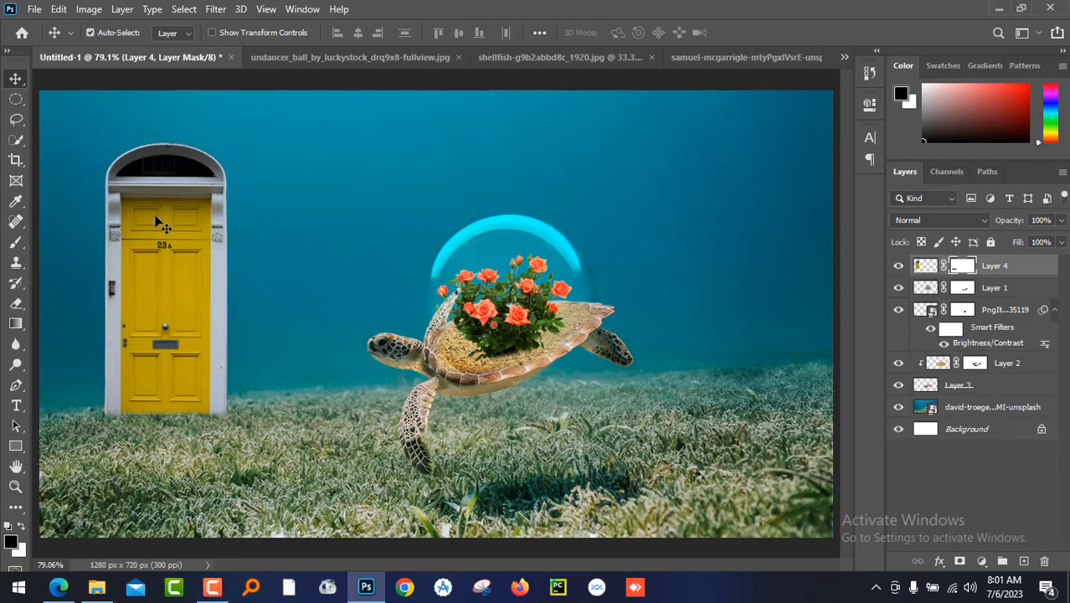
pyautogui.press('ctrl')
pyautogui.click(925, 267)
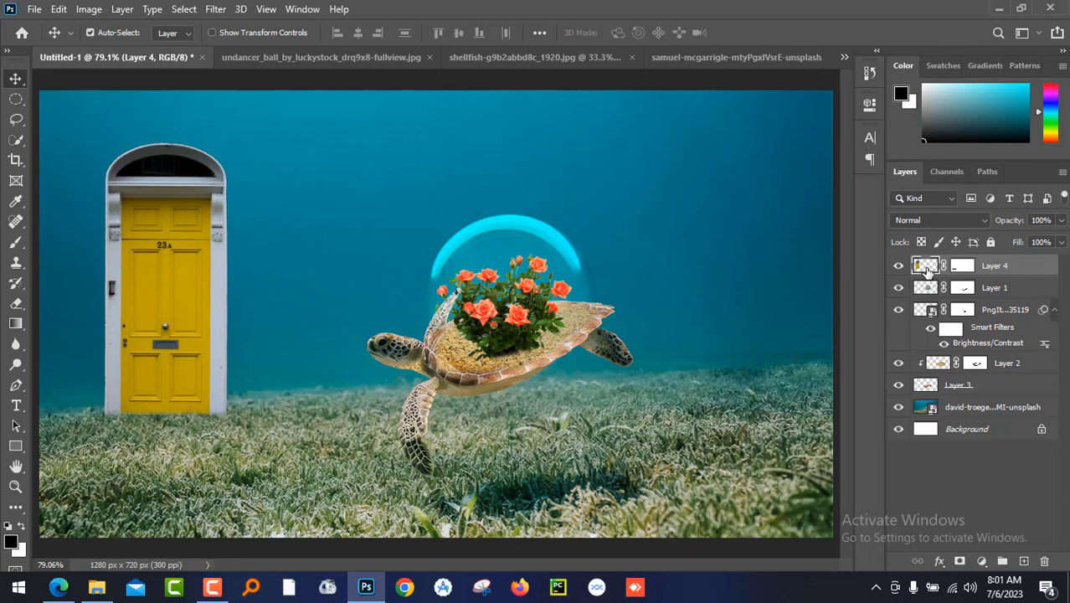
pyautogui.click(898, 267)
pyautogui.click(898, 267)
pyautogui.click(85, 11)
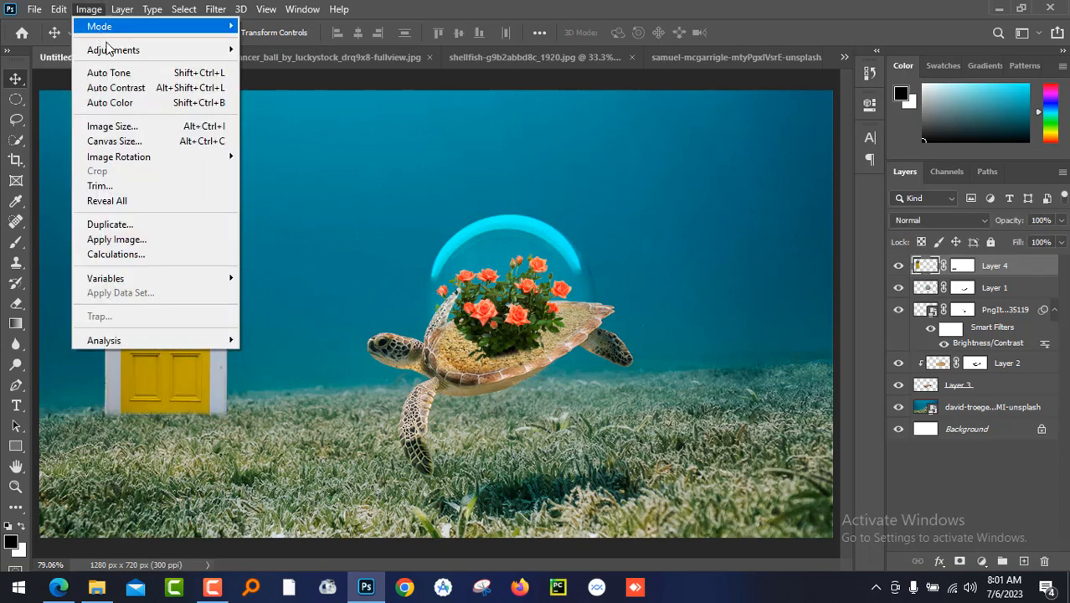
pyautogui.moveTo(113, 49)
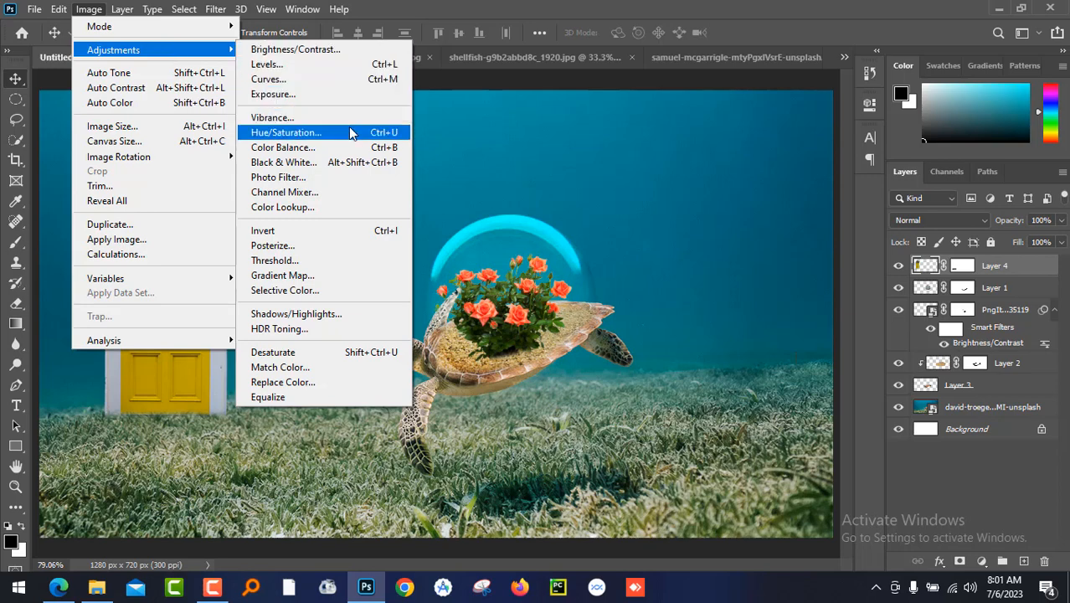
pyautogui.click(350, 134)
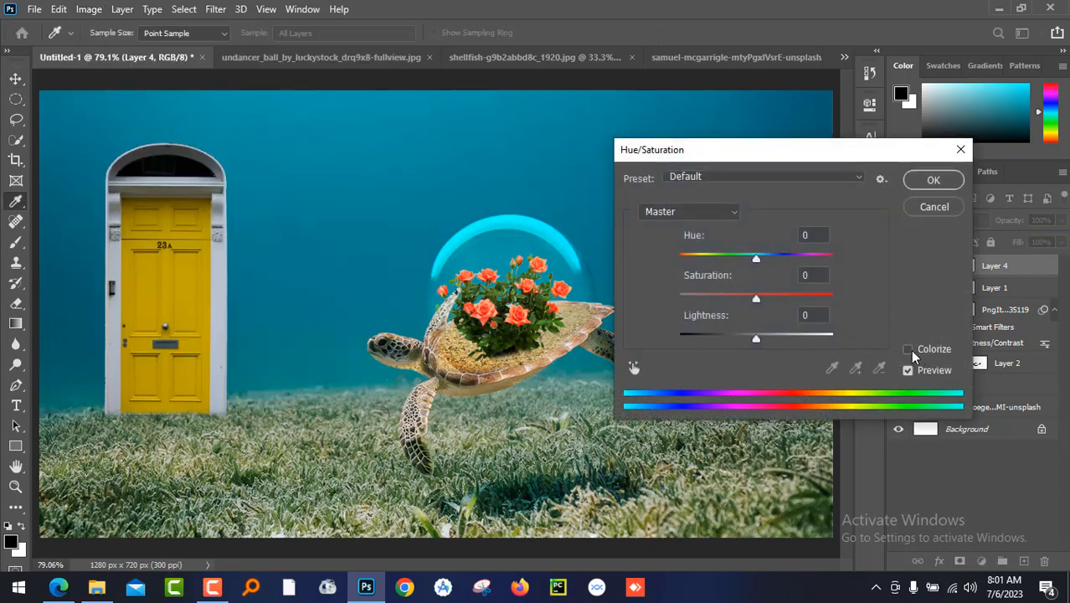
pyautogui.click(910, 350)
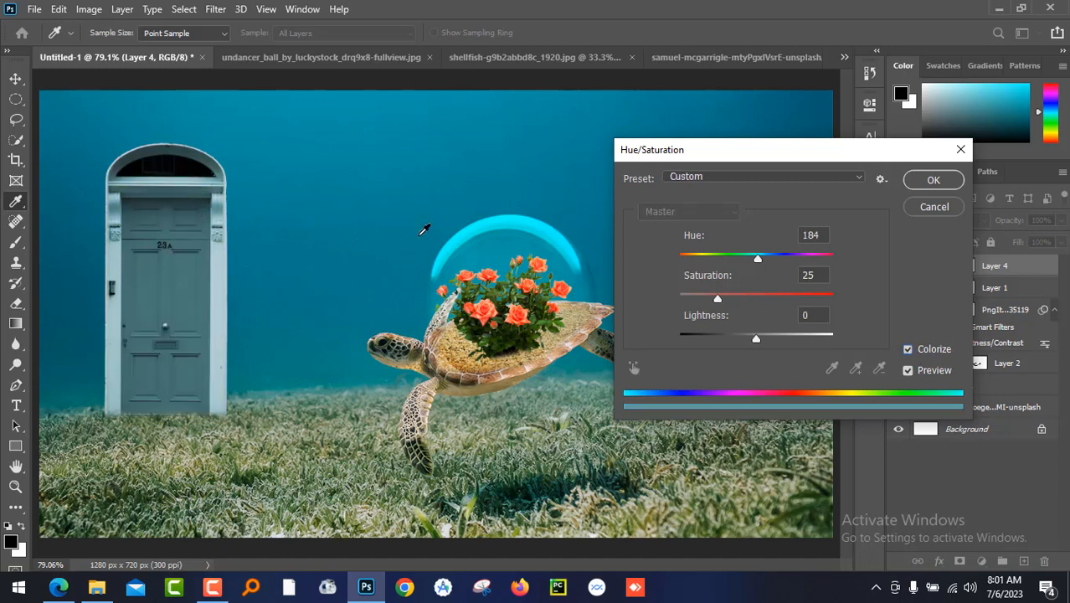
pyautogui.moveTo(757, 260)
pyautogui.mouseDown()
pyautogui.moveTo(736, 260)
pyautogui.moveTo(752, 260)
pyautogui.mouseUp()
pyautogui.moveTo(716, 297); pyautogui.dragTo(741, 299)
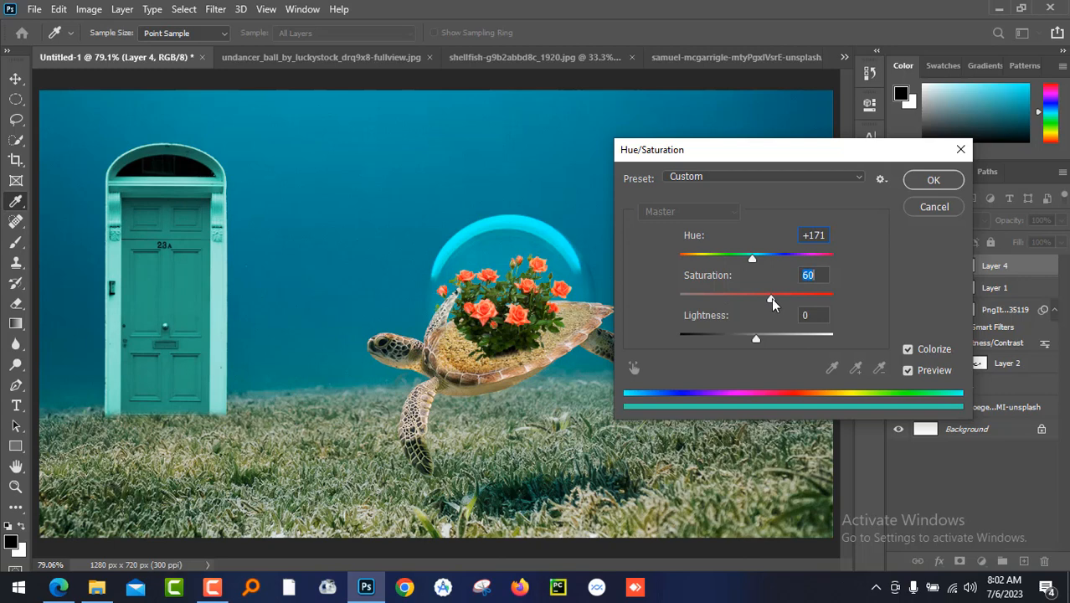
pyautogui.moveTo(771, 297); pyautogui.dragTo(729, 319)
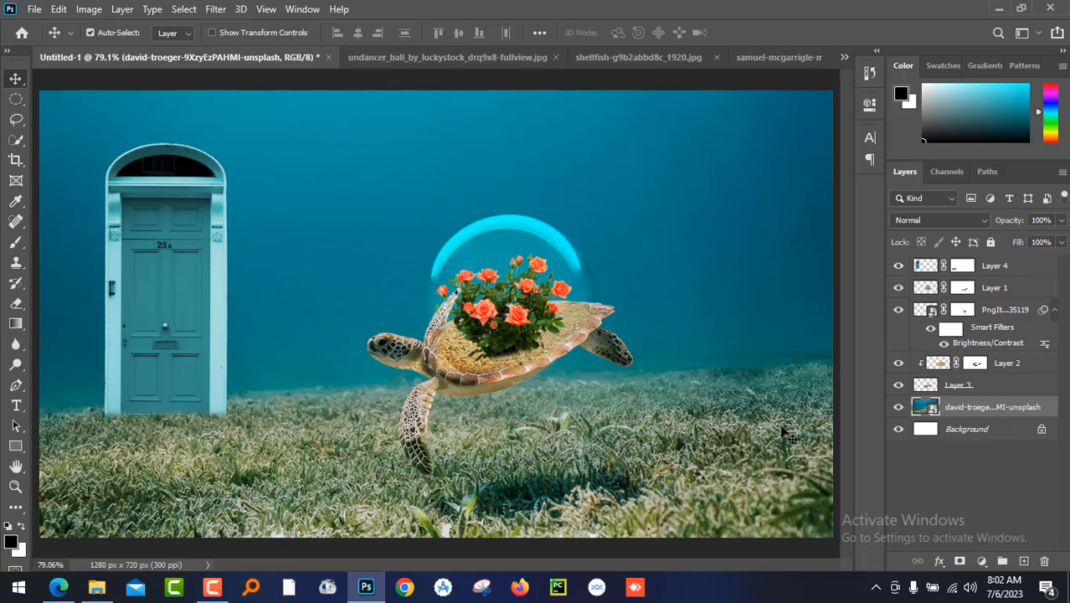
# Apply Brightness/Contrast to the underwater background photo, raising the contrast almost to its maximum
pyautogui.click(88, 9)
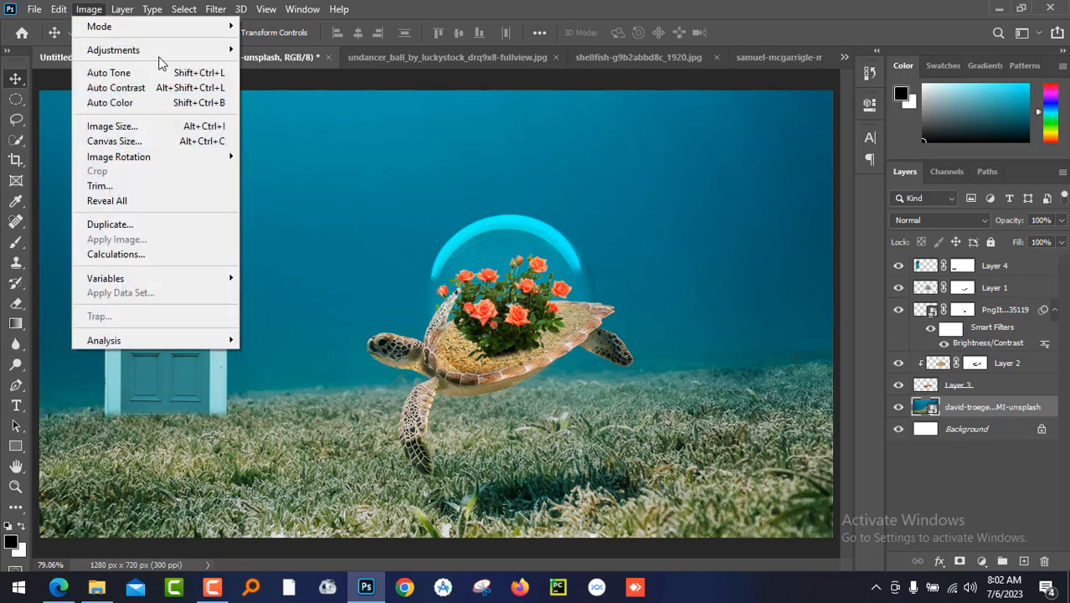
pyautogui.moveTo(160, 56)
pyautogui.click(308, 49)
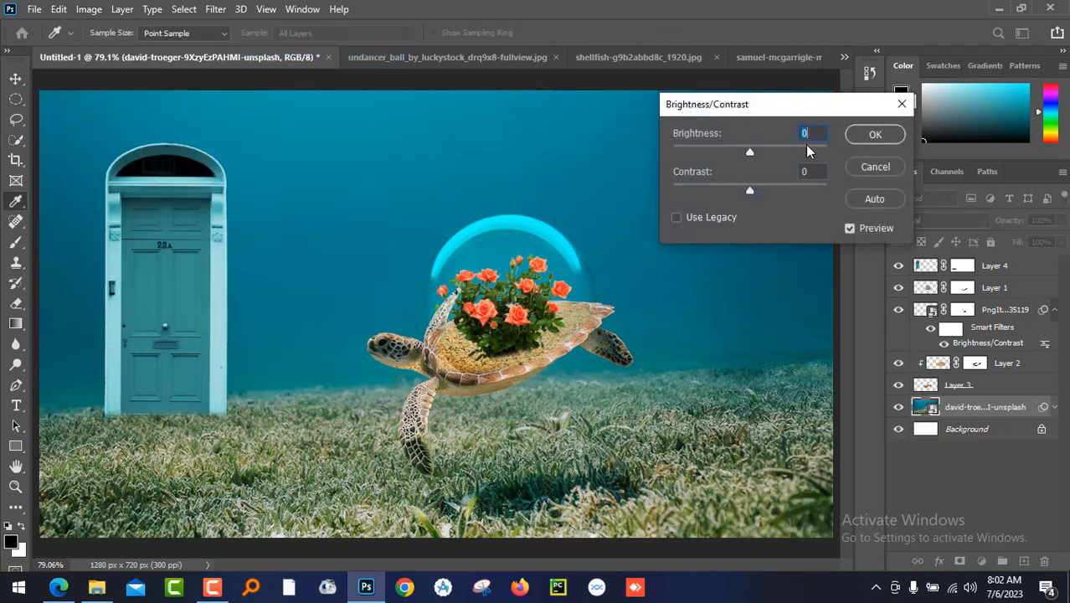
pyautogui.moveTo(749, 152); pyautogui.dragTo(823, 191)
pyautogui.click(875, 134)
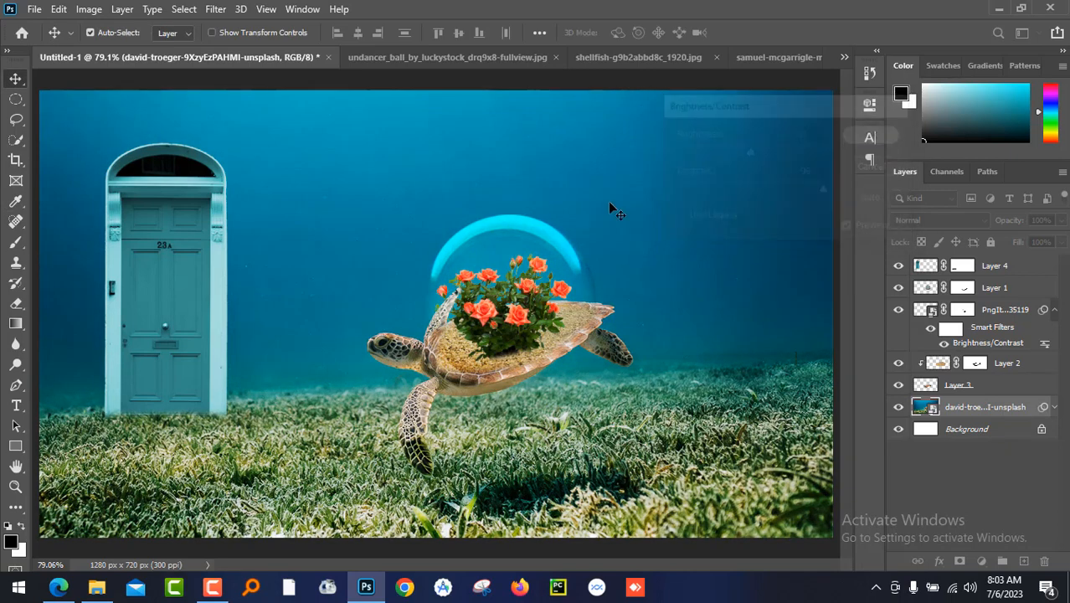